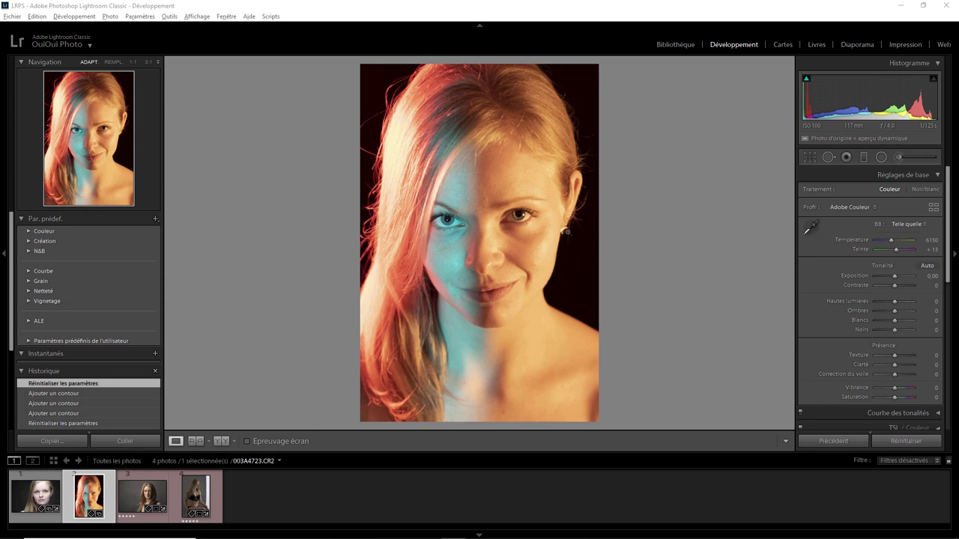
pyautogui.rightClick(512, 184)
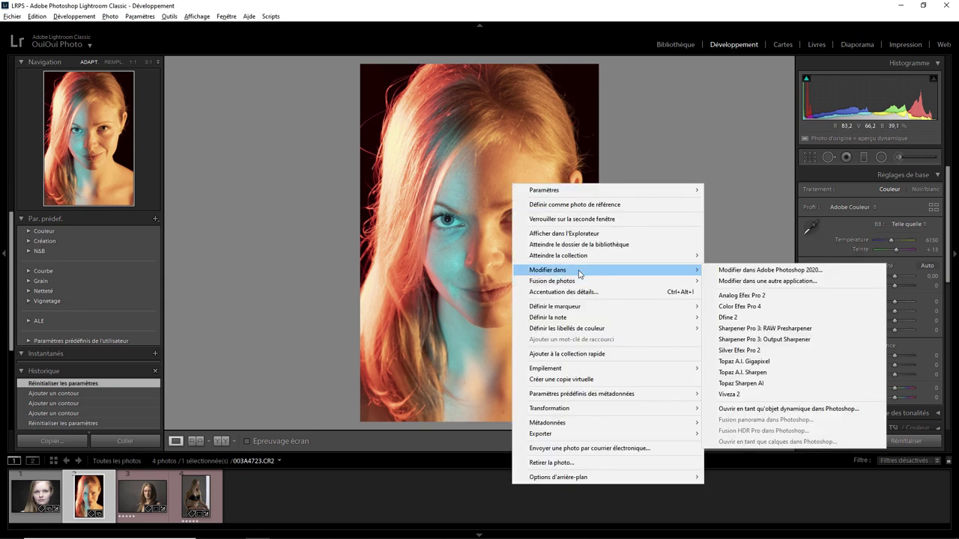
pyautogui.moveTo(548, 270)
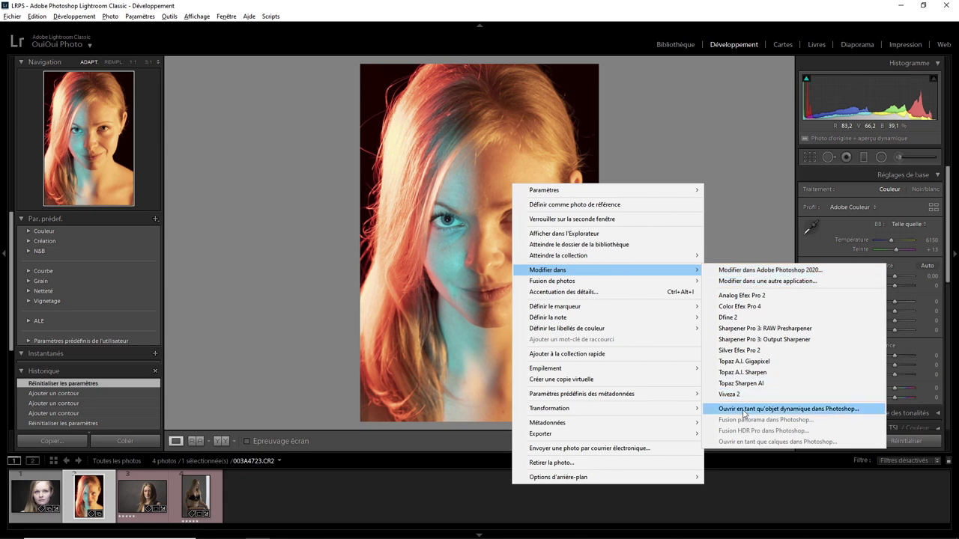
pyautogui.click(744, 411)
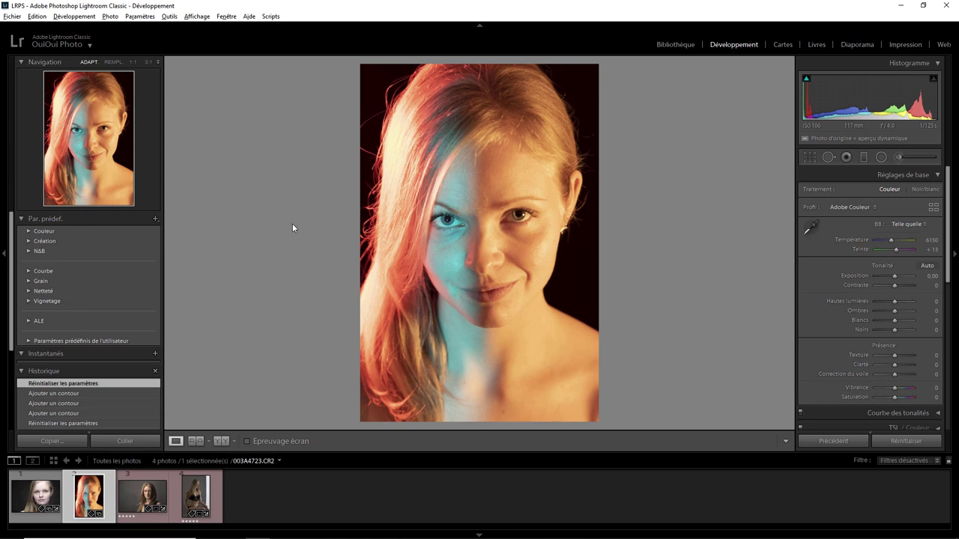
# Step: In the Edition externe preferences, keep TIFF as the Photoshop 2020 file format
pyautogui.click(36, 15)
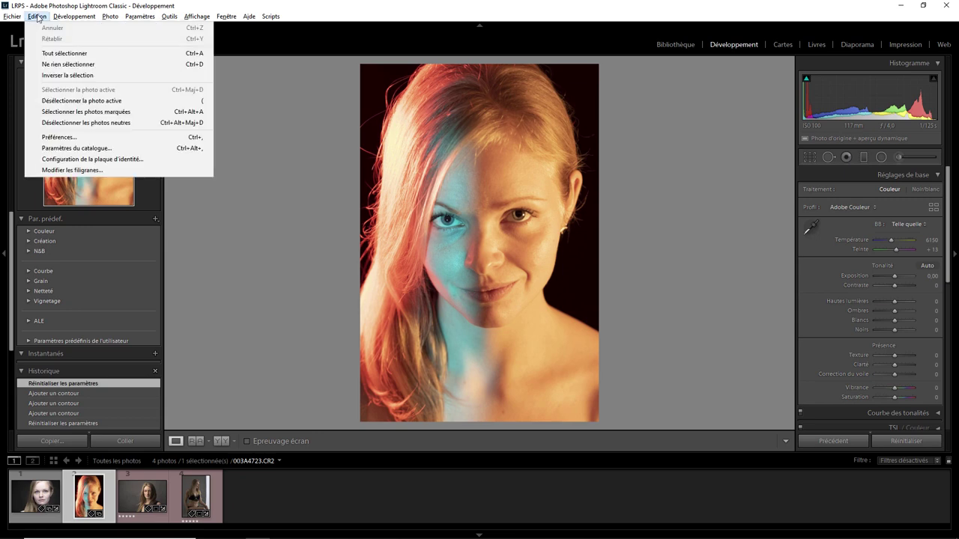
pyautogui.click(60, 137)
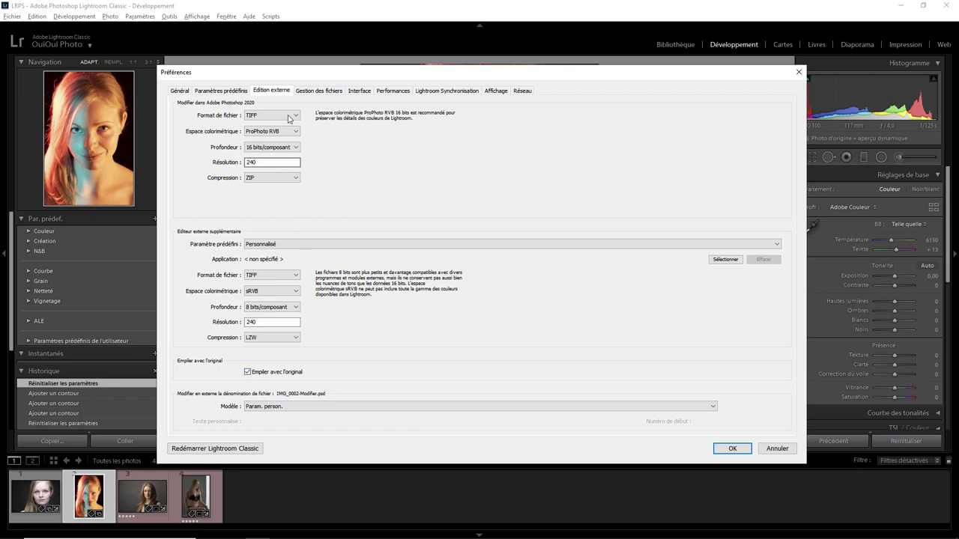
pyautogui.click(288, 118)
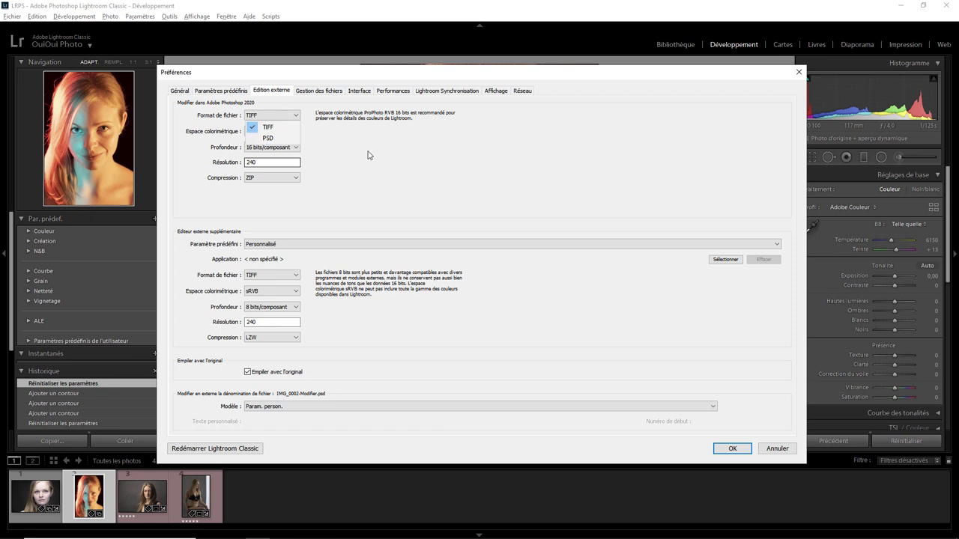
pyautogui.click(368, 155)
pyautogui.click(295, 117)
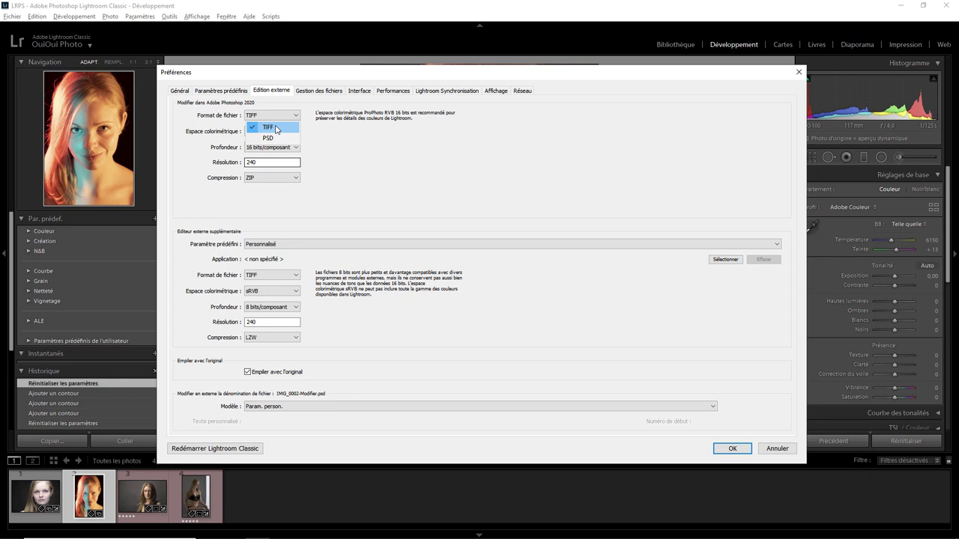
pyautogui.click(276, 130)
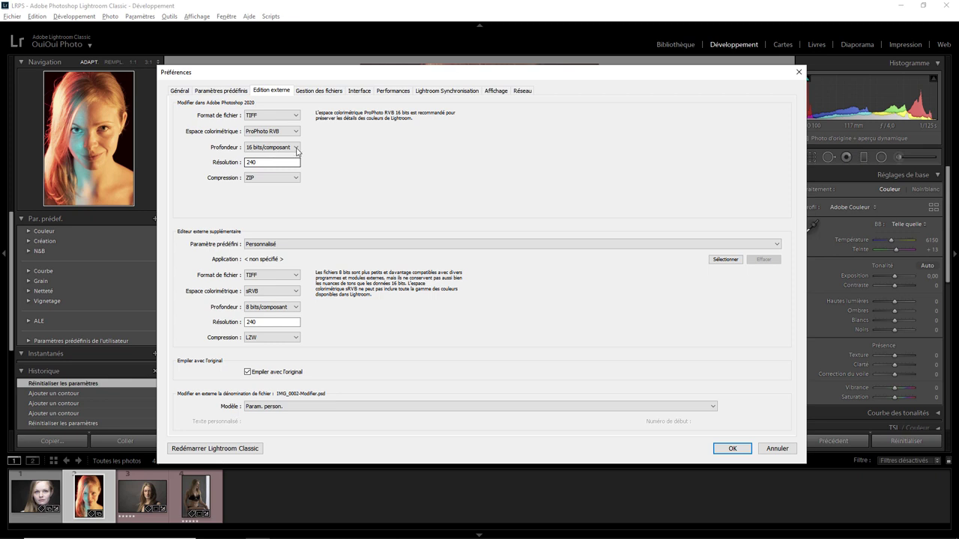
# Step: Keep 16 bits/composant depth and ZIP compression for Photoshop edits
pyautogui.click(297, 151)
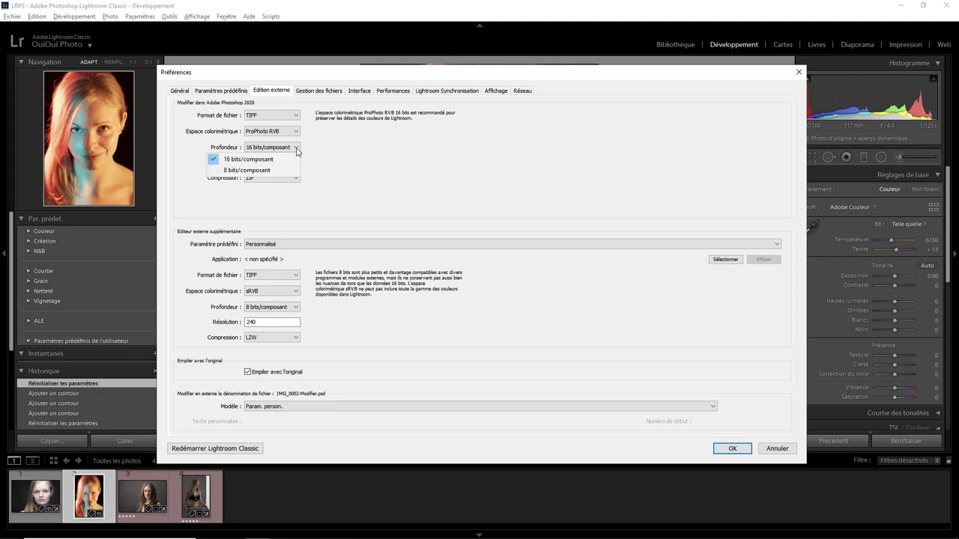
pyautogui.click(326, 156)
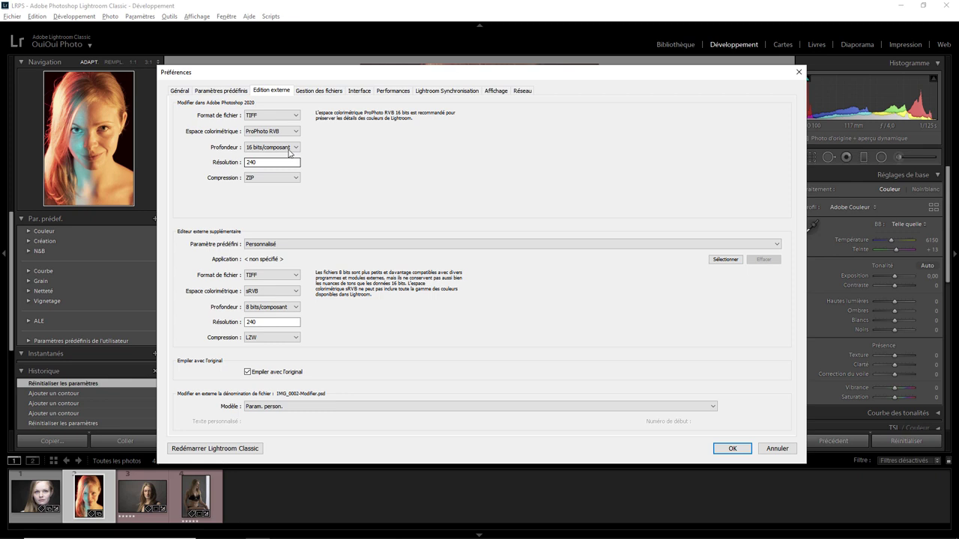
pyautogui.click(290, 152)
pyautogui.click(325, 157)
pyautogui.click(296, 179)
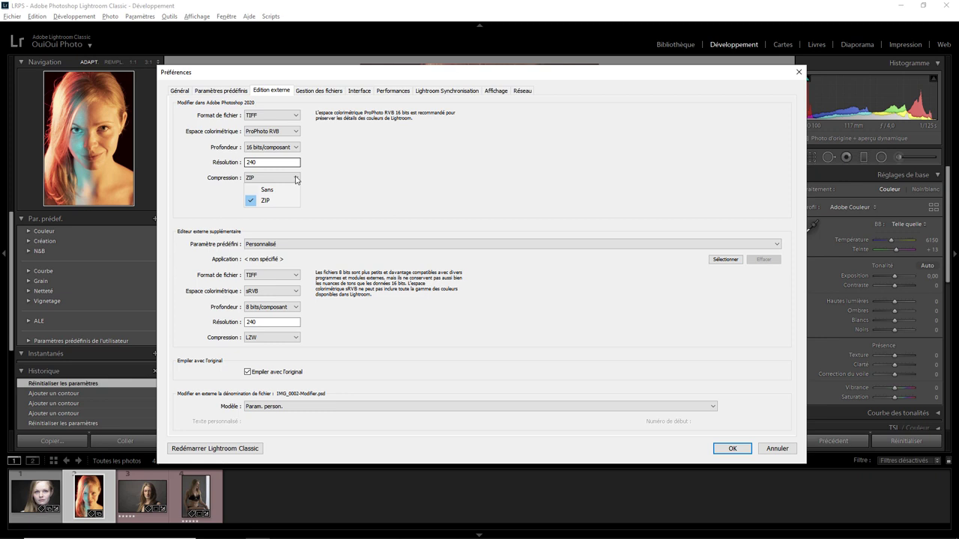
pyautogui.click(307, 179)
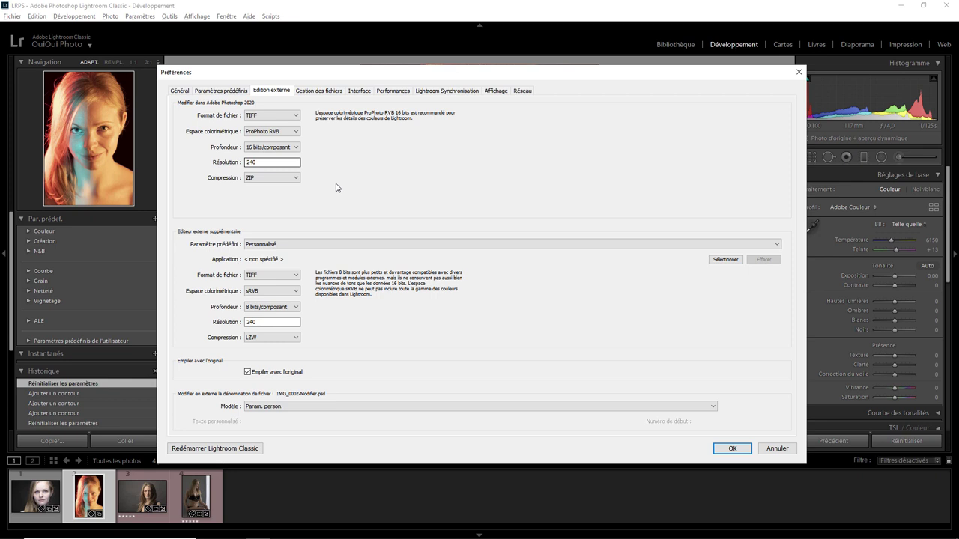
pyautogui.click(296, 182)
pyautogui.click(282, 202)
# Step: Close the preferences and return to the portrait in the Develop module
pyautogui.click(733, 448)
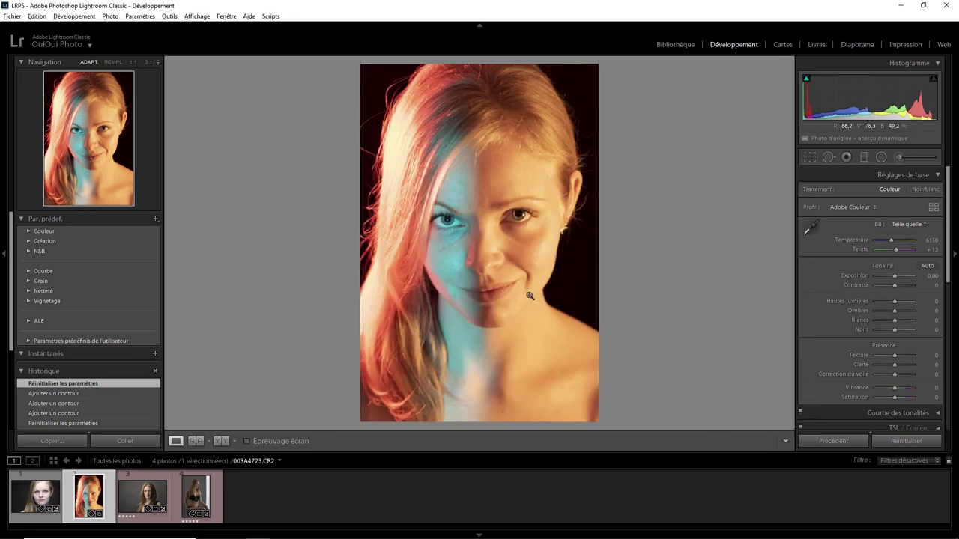
pyautogui.rightClick(504, 174)
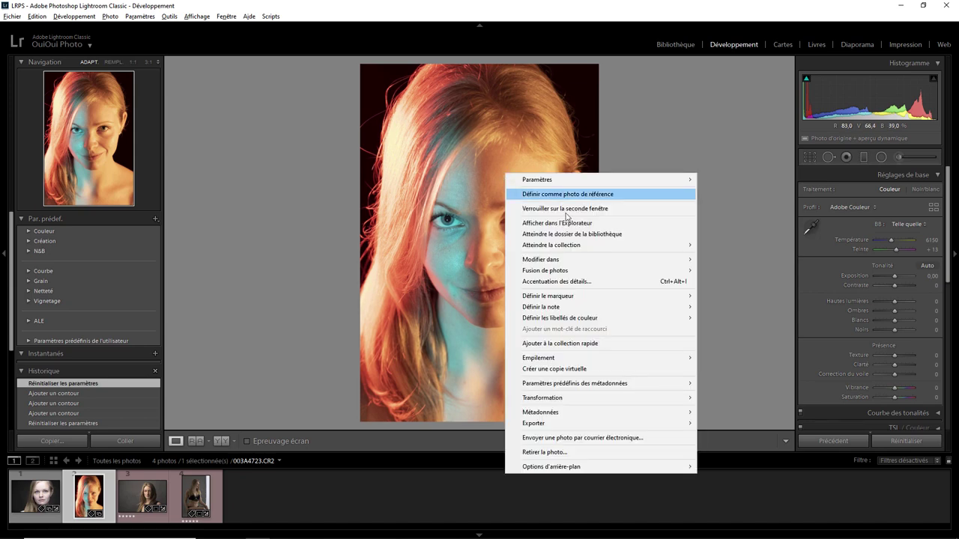
pyautogui.click(292, 217)
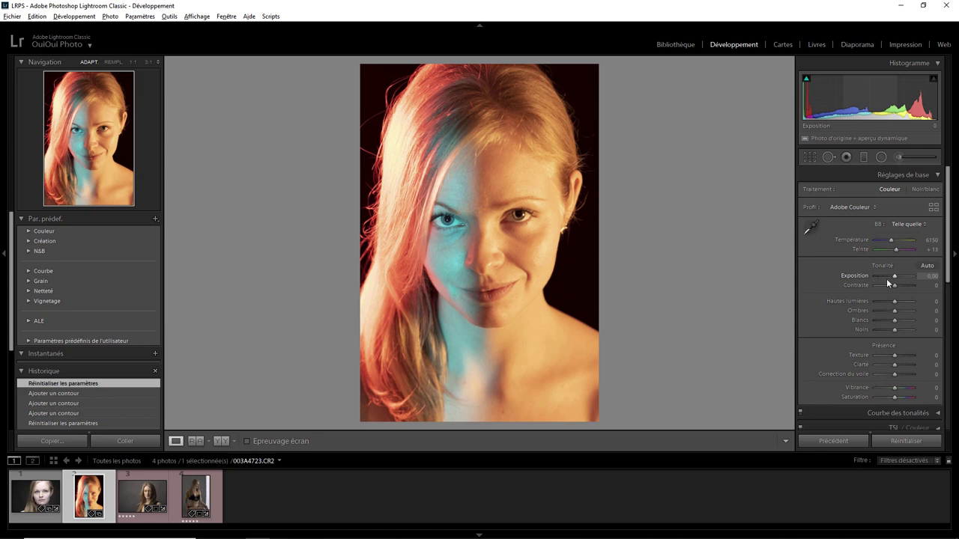
# Step: Paint black 'LR' letters on the neck with the Adjustment Brush, then nudge the mask lower-right
pyautogui.click(898, 158)
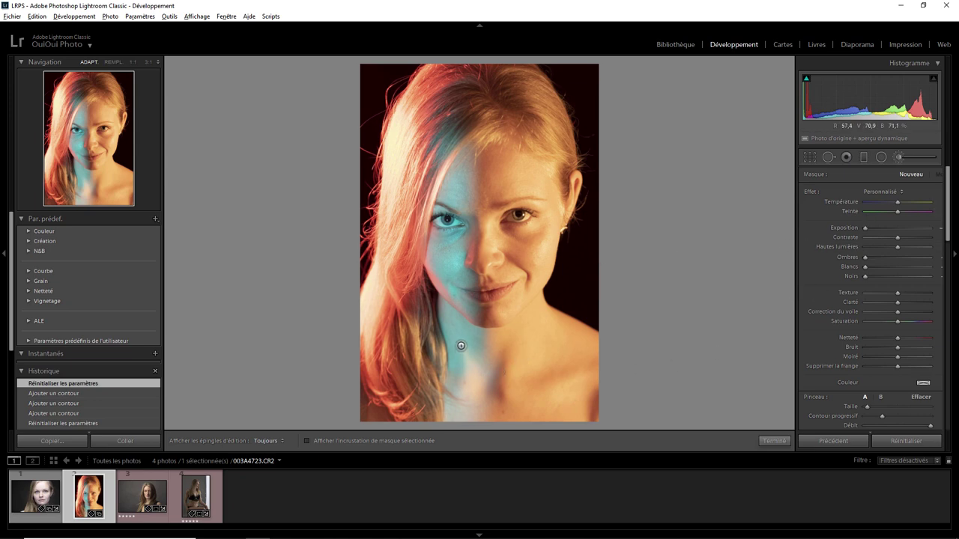
pyautogui.moveTo(459, 343); pyautogui.dragTo(481, 375)
pyautogui.moveTo(500, 342); pyautogui.dragTo(498, 376)
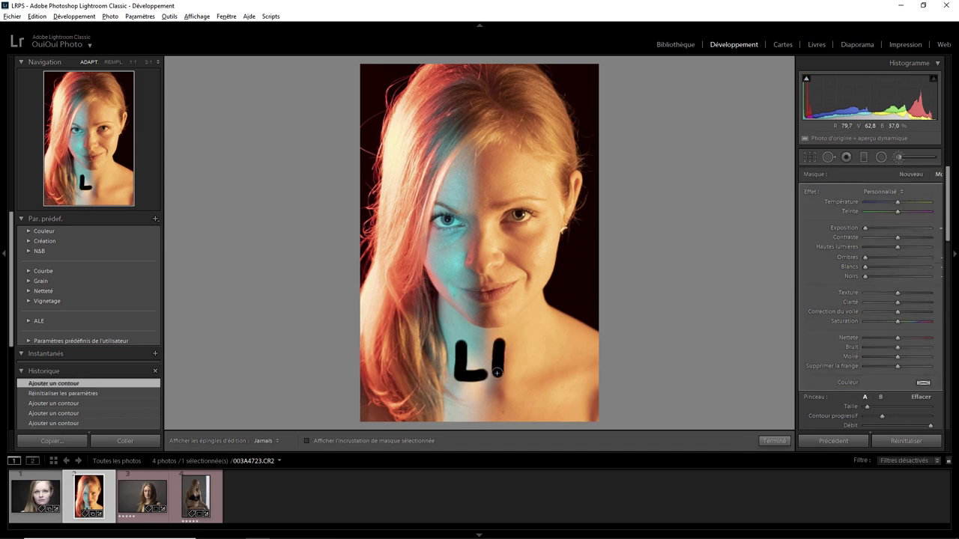
pyautogui.moveTo(505, 341); pyautogui.dragTo(528, 377)
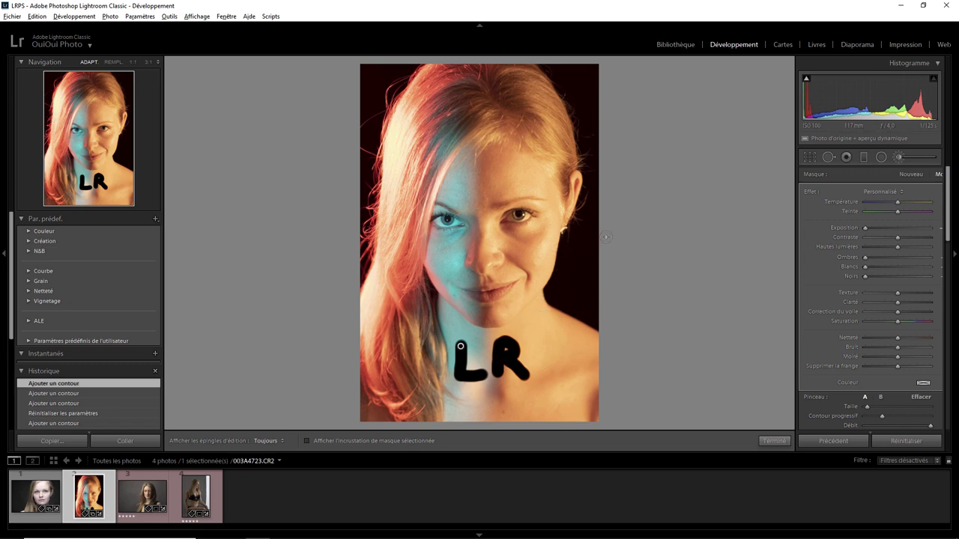
pyautogui.moveTo(461, 346)
pyautogui.mouseDown()
pyautogui.moveTo(509, 274)
pyautogui.moveTo(484, 367)
pyautogui.moveTo(413, 315)
pyautogui.moveTo(485, 355)
pyautogui.moveTo(456, 357)
pyautogui.moveTo(464, 355)
pyautogui.mouseUp()
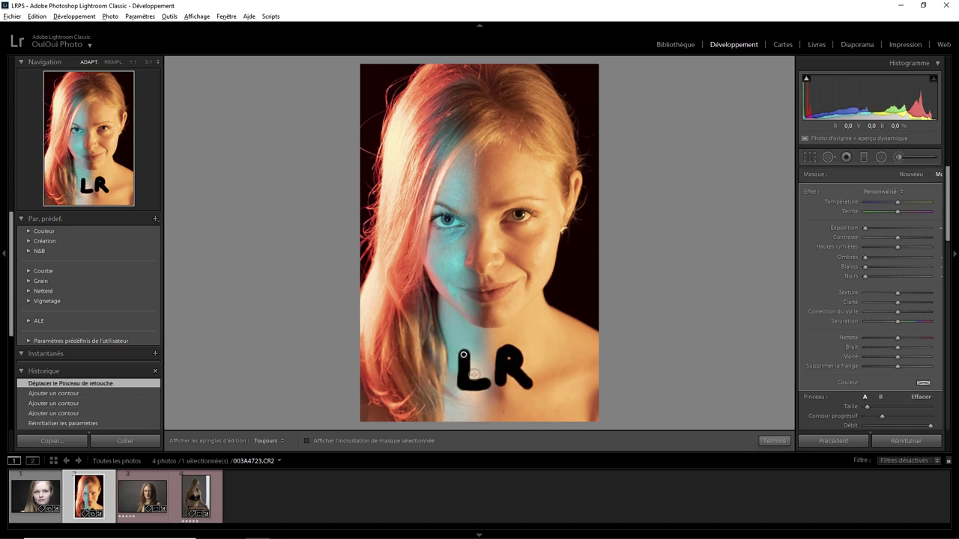
# Step: Finish the brush edit and send the LR-marked portrait to Adobe Photoshop 2020
pyautogui.rightClick(487, 191)
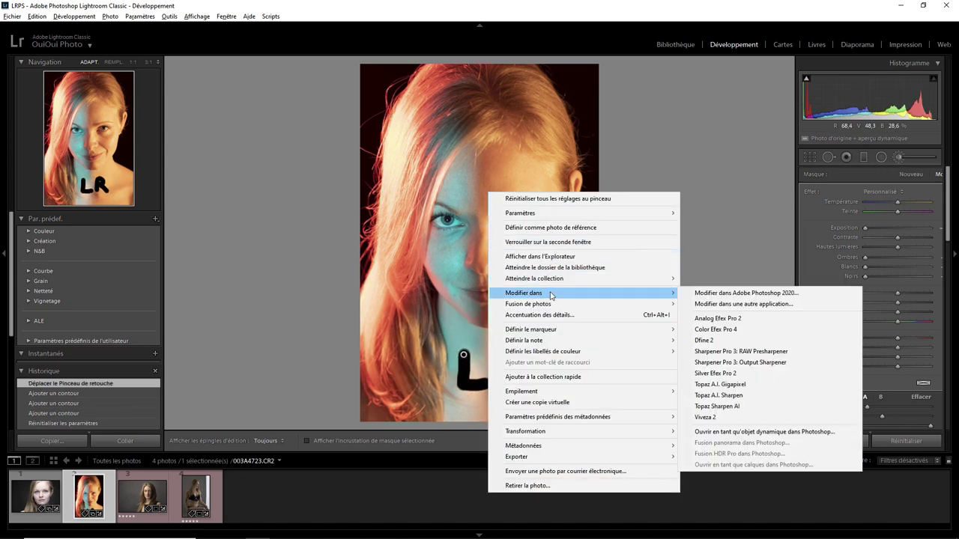
pyautogui.moveTo(524, 293)
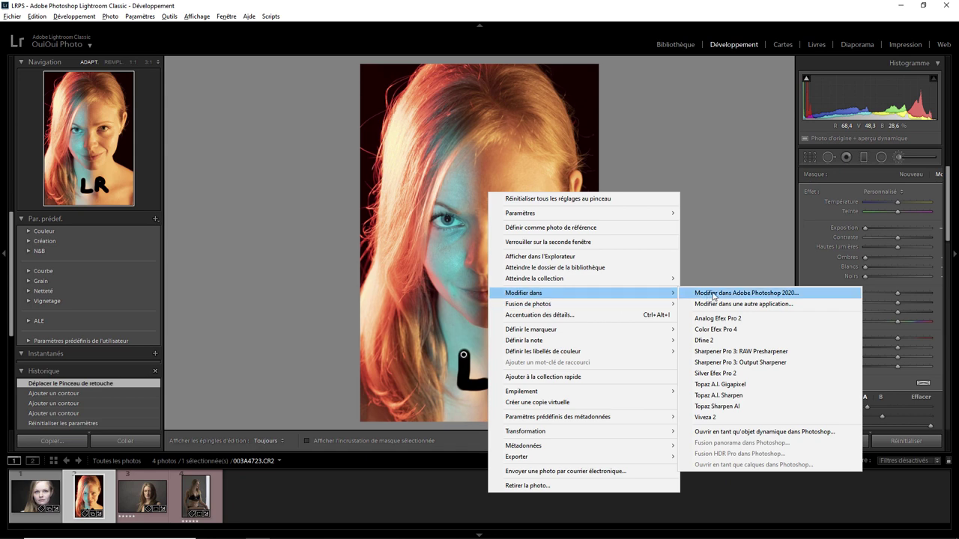
pyautogui.click(710, 295)
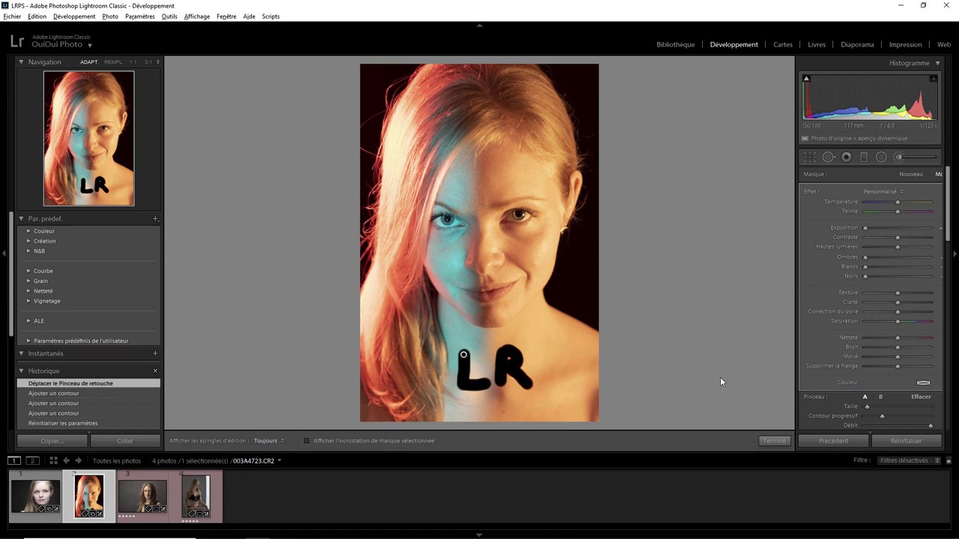
pyautogui.click(774, 441)
pyautogui.rightClick(465, 181)
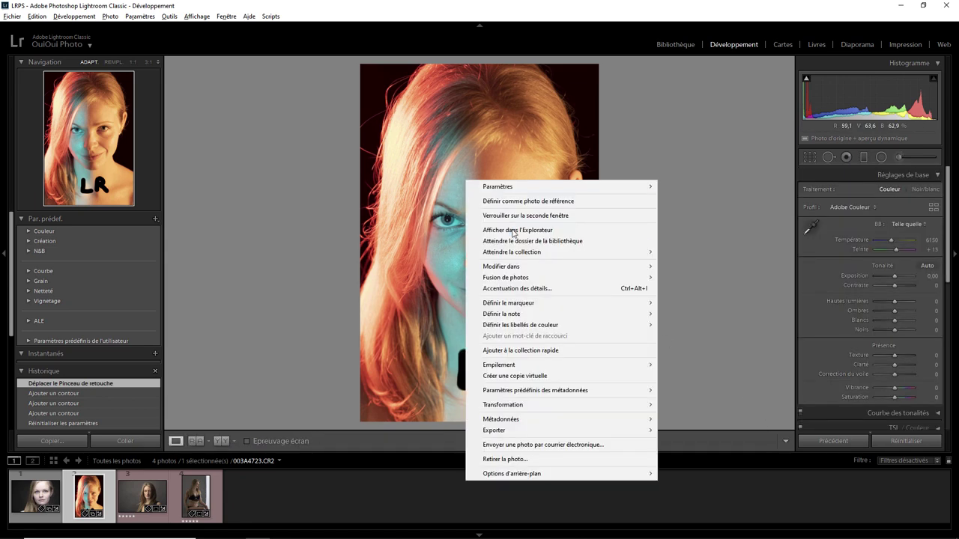
pyautogui.moveTo(501, 266)
pyautogui.click(679, 267)
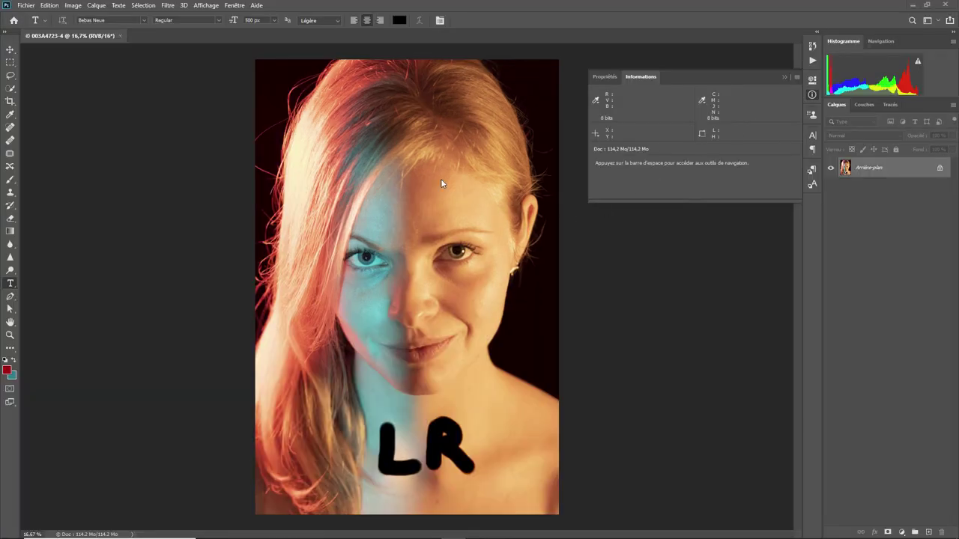
# Step: Add a black 'PS1' text layer and move it onto the forehead, left of centre
pyautogui.click(784, 77)
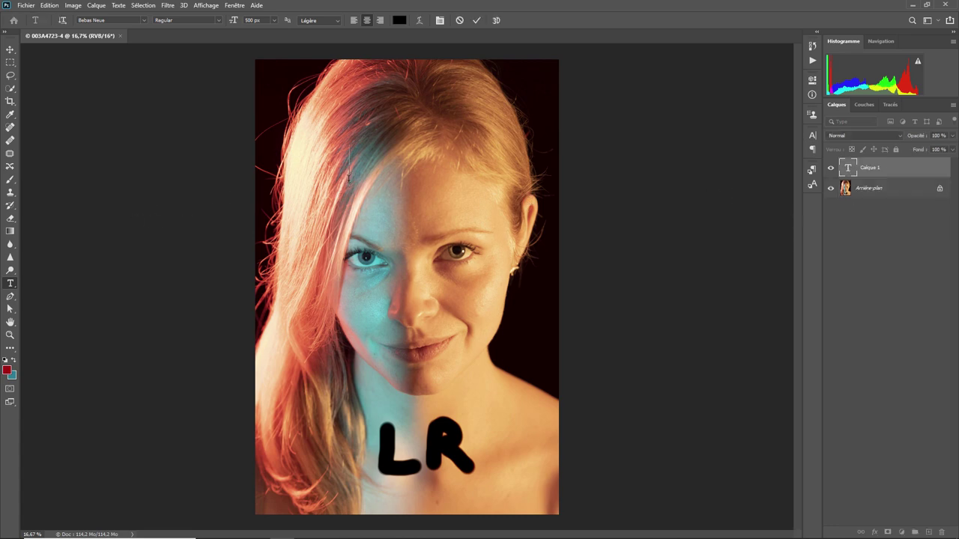
pyautogui.click(350, 181)
pyautogui.write('PS')
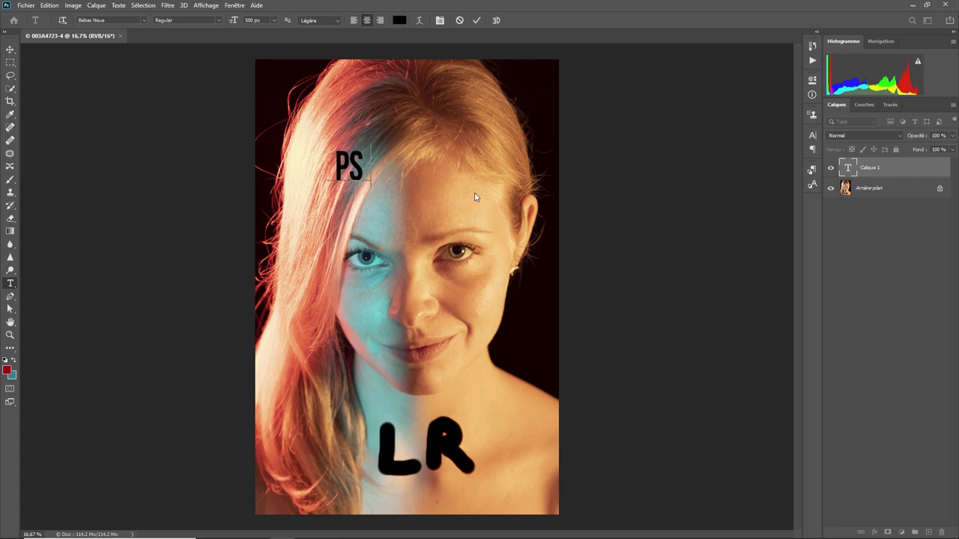
pyautogui.write('1')
pyautogui.click(10, 50)
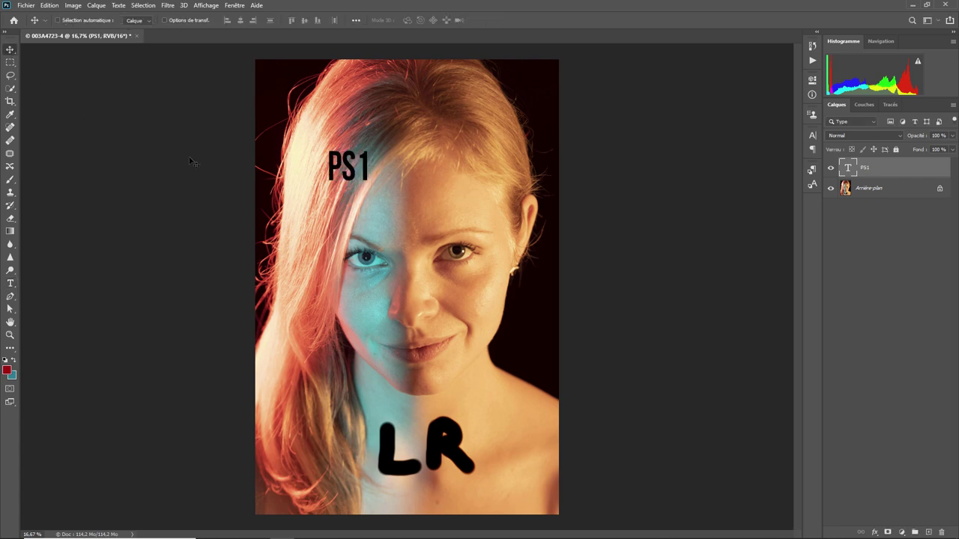
pyautogui.moveTo(349, 172)
pyautogui.mouseDown()
pyautogui.moveTo(418, 203)
pyautogui.moveTo(384, 204)
pyautogui.moveTo(381, 217)
pyautogui.mouseUp()
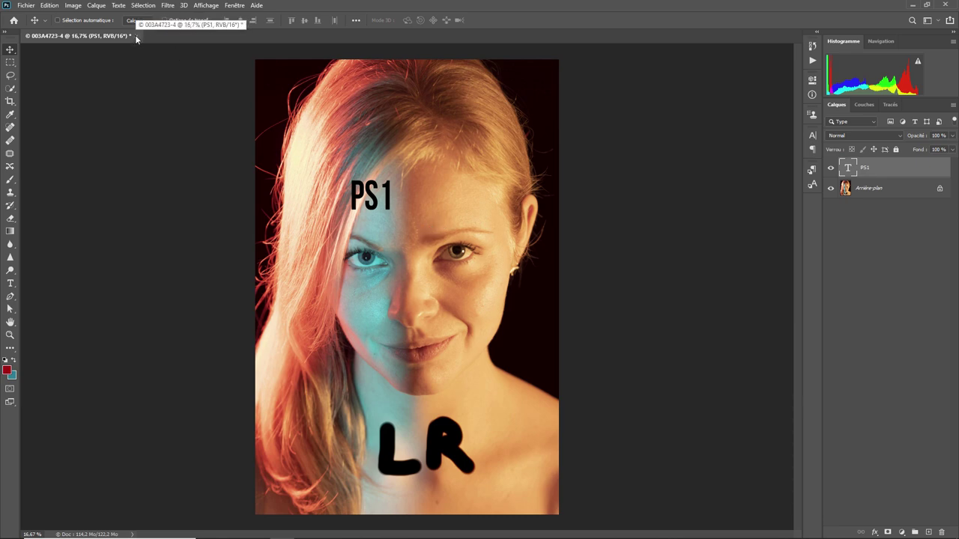
pyautogui.click(26, 5)
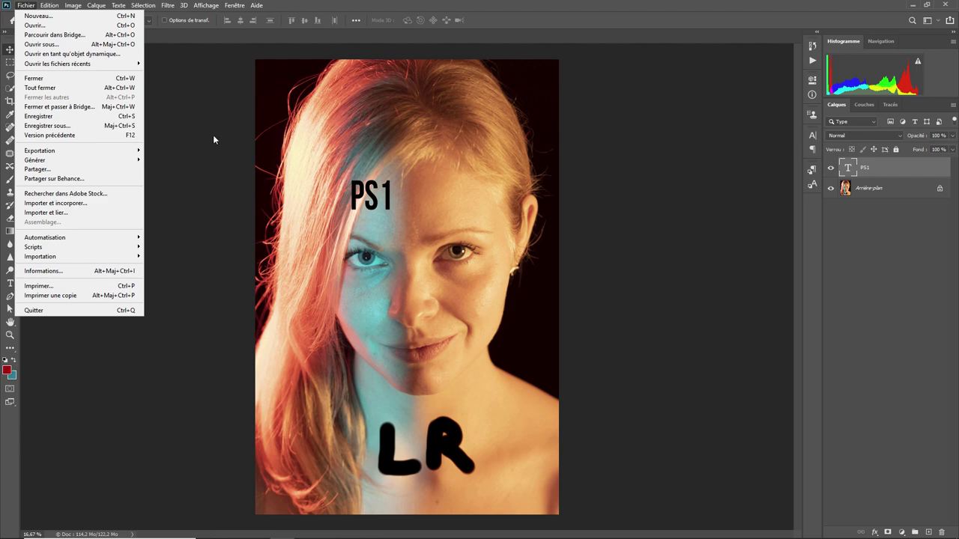
# Step: Quit Photoshop, choosing Oui to save the PS1 edit back to Lightroom
pyautogui.click(214, 139)
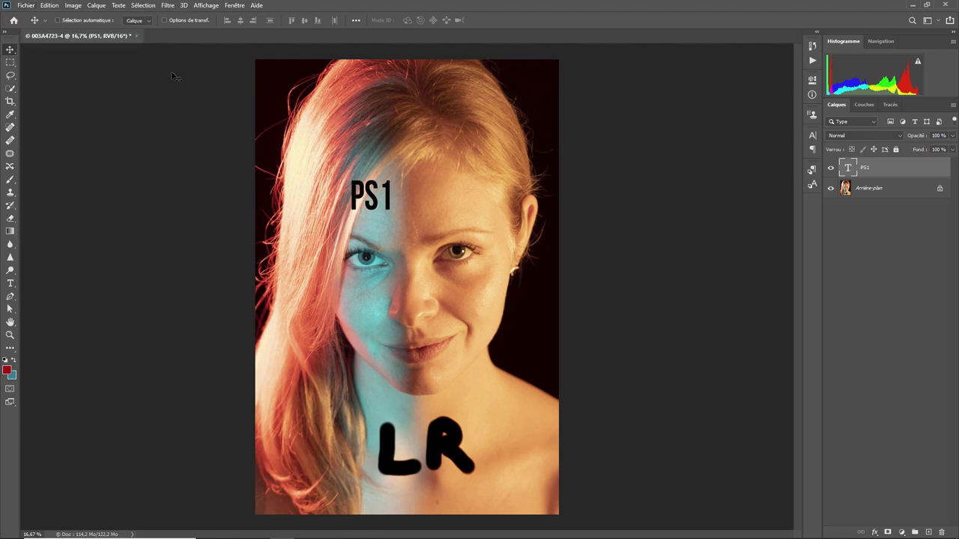
pyautogui.click(137, 35)
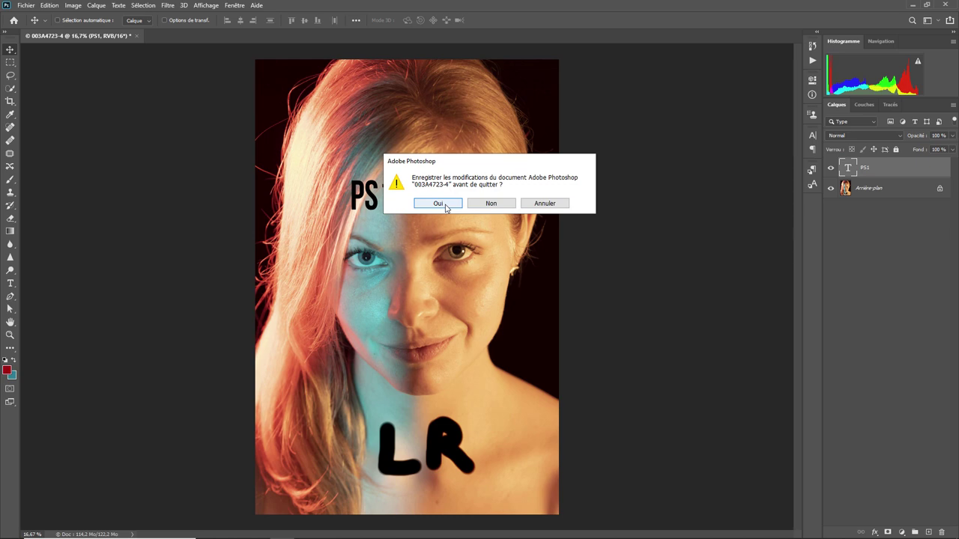
pyautogui.click(446, 204)
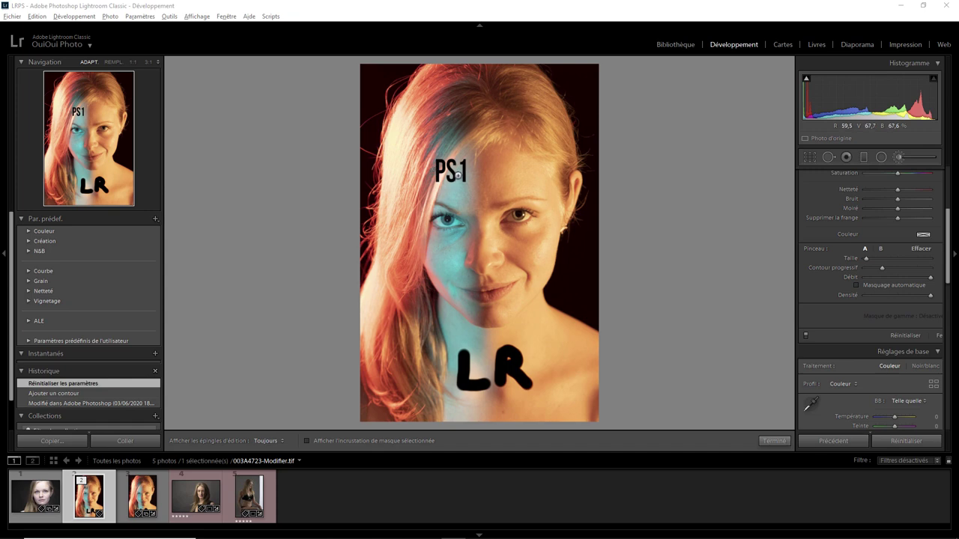
# Step: Start a new Adjustment Brush mask and paint a black '2' right of LR
pyautogui.click(899, 157)
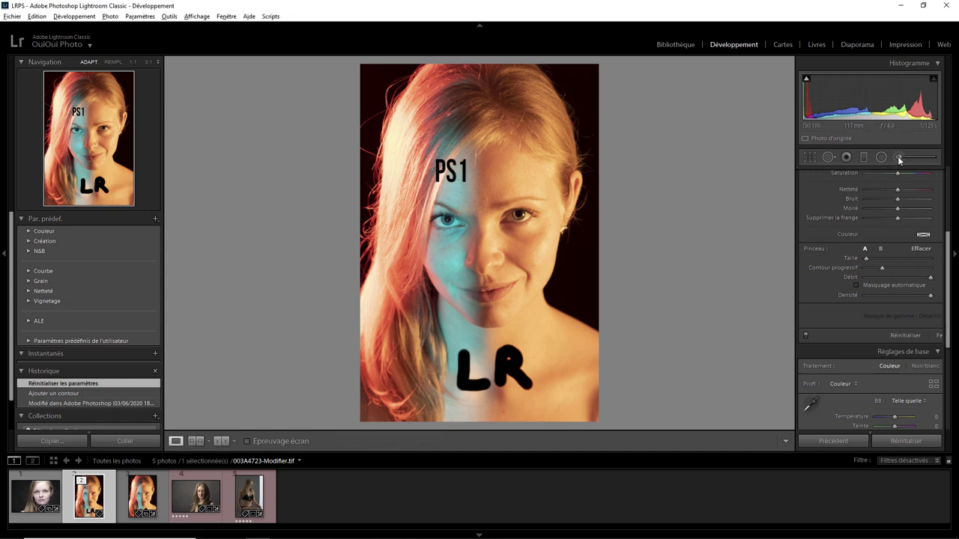
pyautogui.click(899, 158)
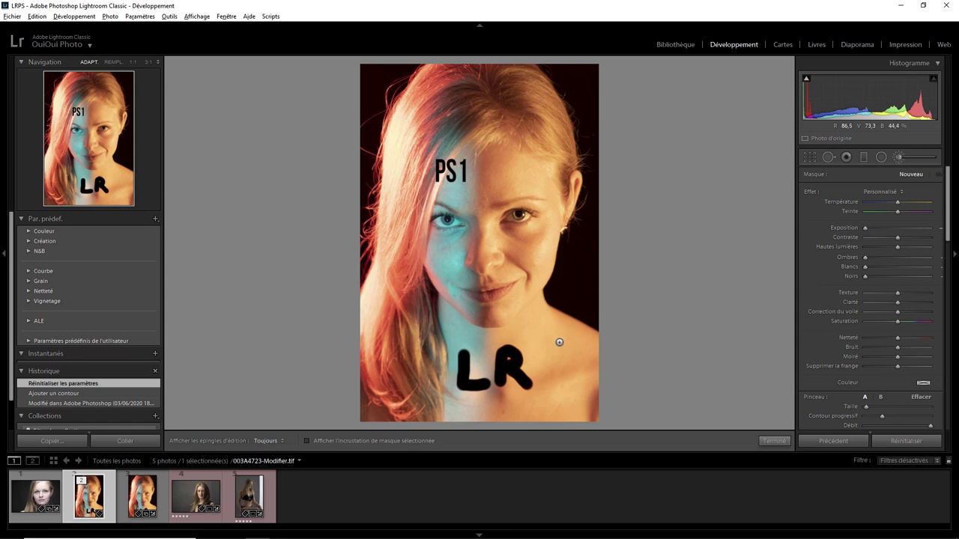
pyautogui.moveTo(540, 339)
pyautogui.mouseDown()
pyautogui.moveTo(553, 330)
pyautogui.moveTo(558, 362)
pyautogui.moveTo(587, 360)
pyautogui.mouseUp()
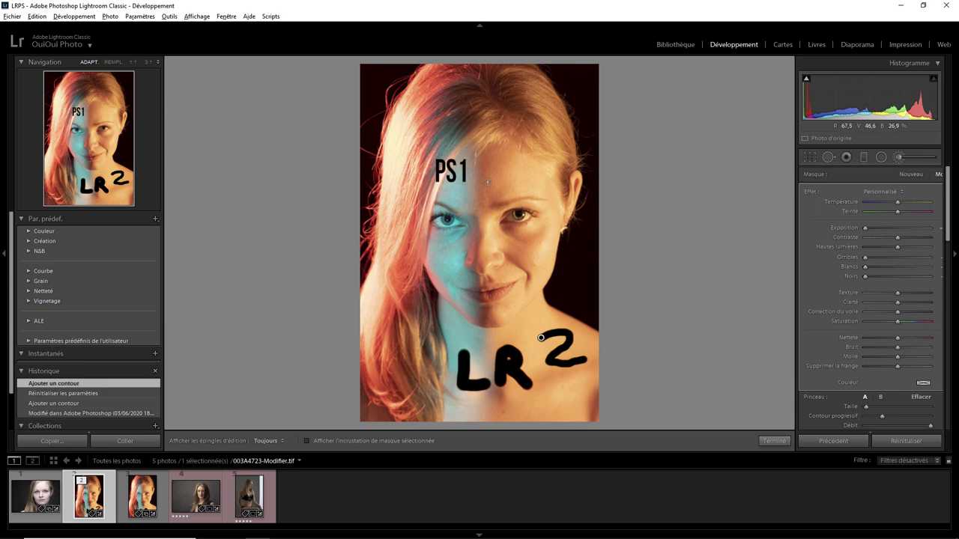
# Step: Send a copy with Lightroom corrections to Photoshop via 'Modifier une copie avec les corrections Lightroom'
pyautogui.rightClick(487, 183)
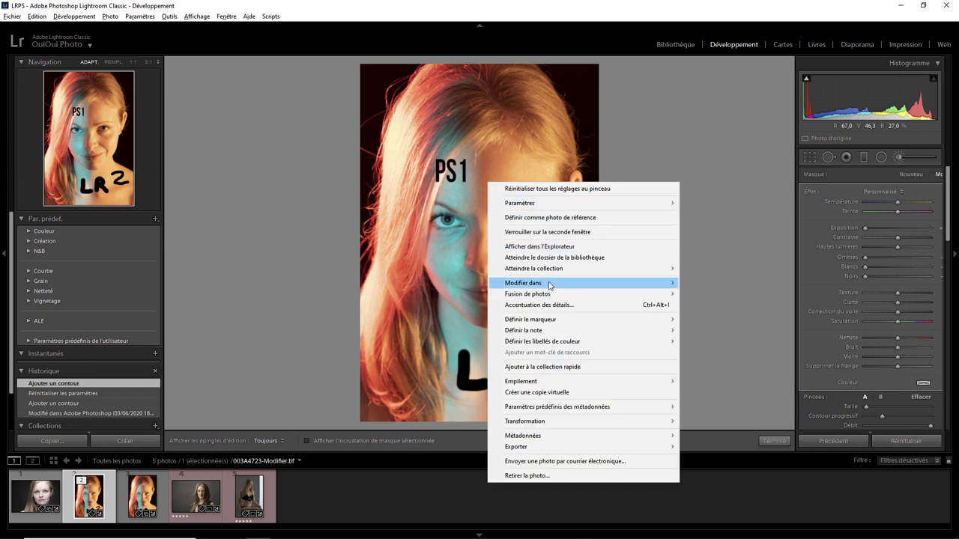
pyautogui.moveTo(523, 283)
pyautogui.click(721, 285)
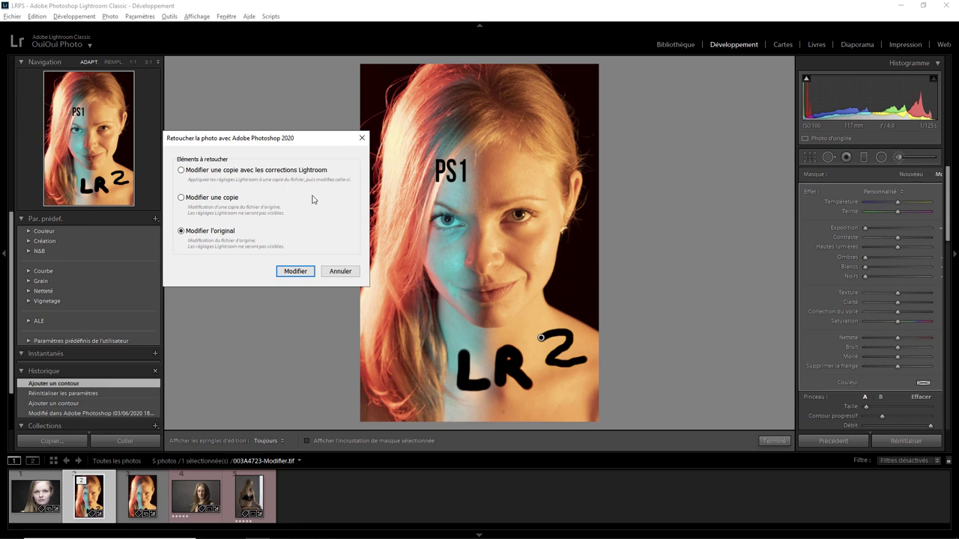
pyautogui.click(180, 171)
pyautogui.click(292, 272)
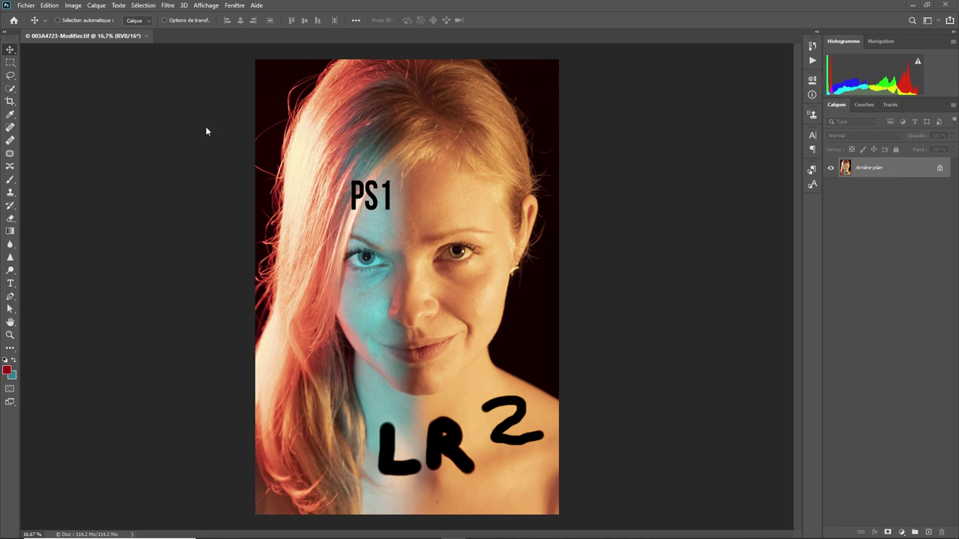
# Step: Close the flattened copy choosing Non, then Alt+Tab back to Lightroom
pyautogui.click(147, 36)
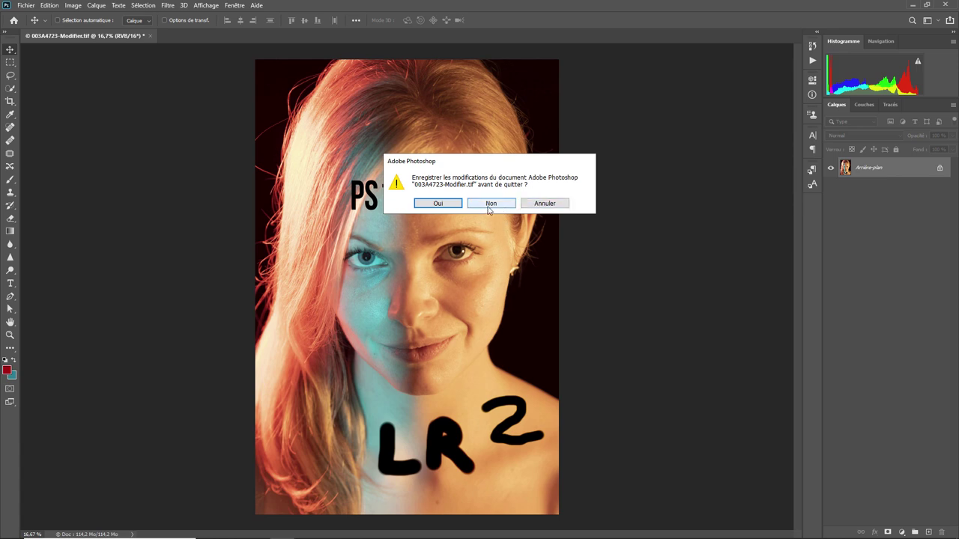
pyautogui.click(489, 210)
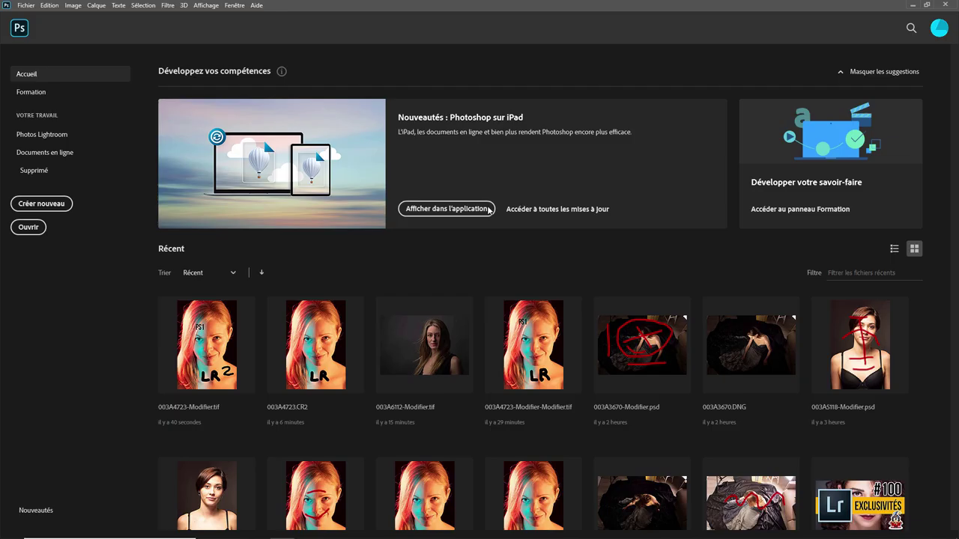
pyautogui.hotkey('alt', 'Tab')
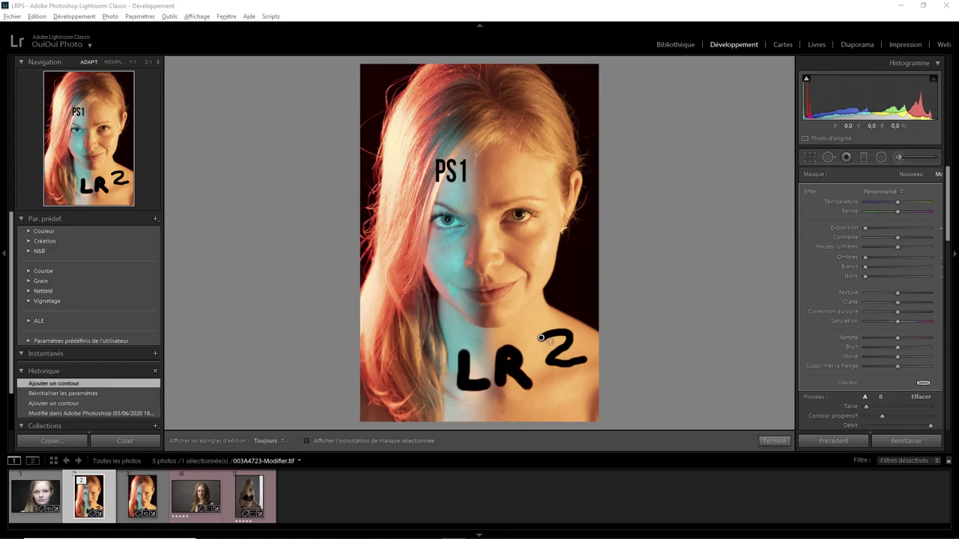
# Step: Nudge the painted 2, then pick 'Modifier une copie' for editing in Photoshop 2020
pyautogui.moveTo(541, 337); pyautogui.dragTo(536, 342)
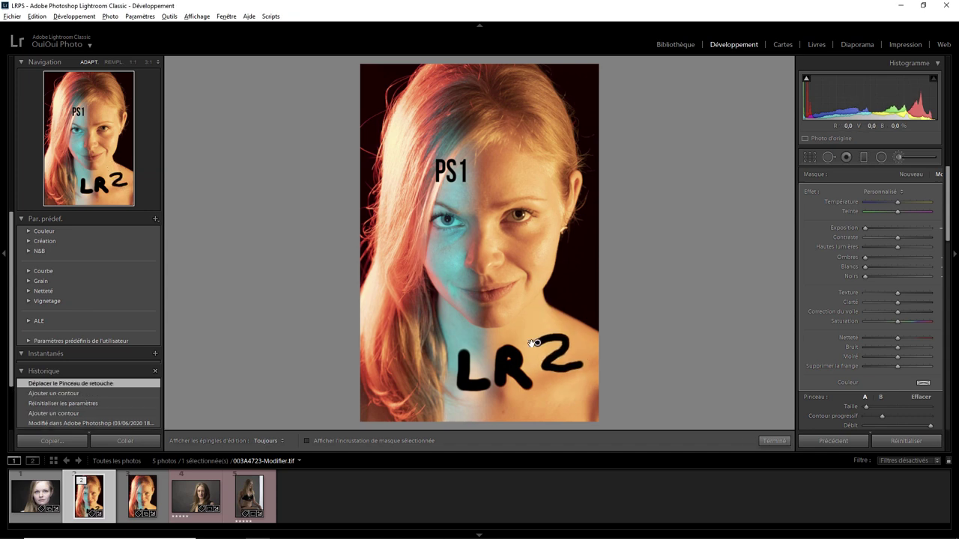
pyautogui.rightClick(482, 187)
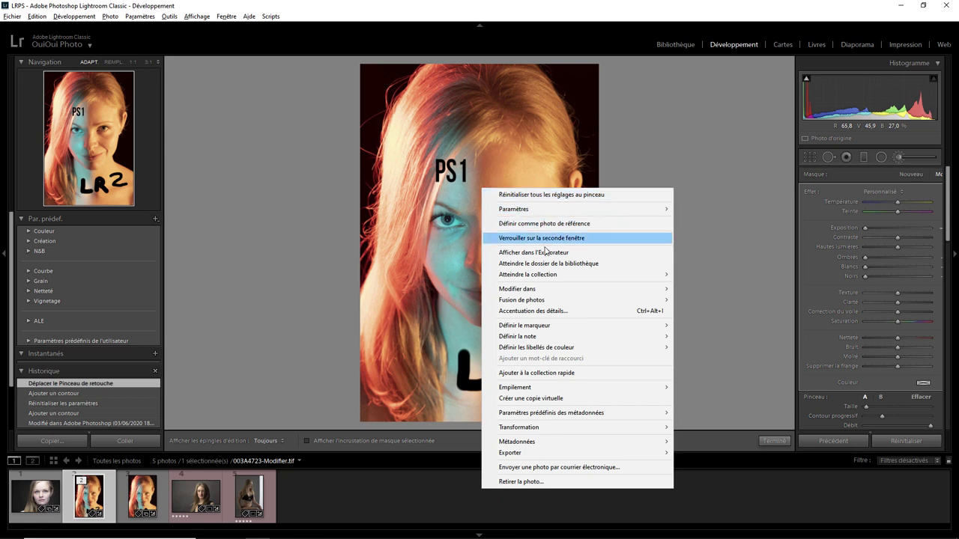
pyautogui.moveTo(517, 289)
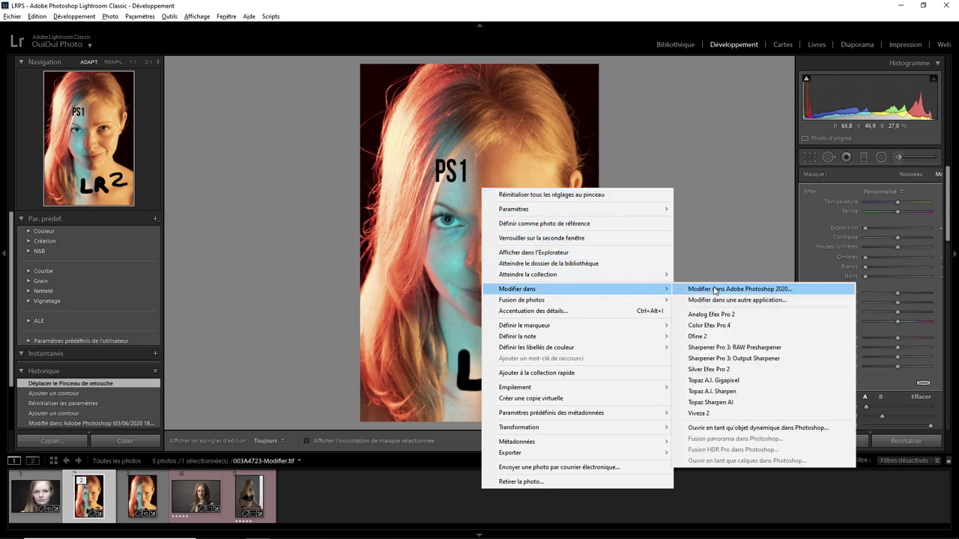
pyautogui.click(708, 288)
pyautogui.click(194, 200)
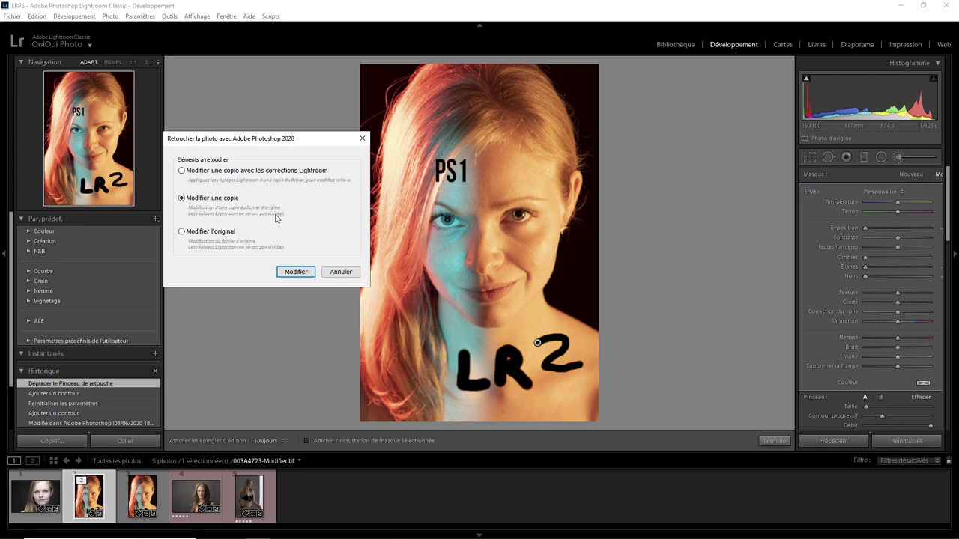
# Step: Open the plain copy in Photoshop as 003A4723-Modifier-Modifier.tif
pyautogui.click(285, 272)
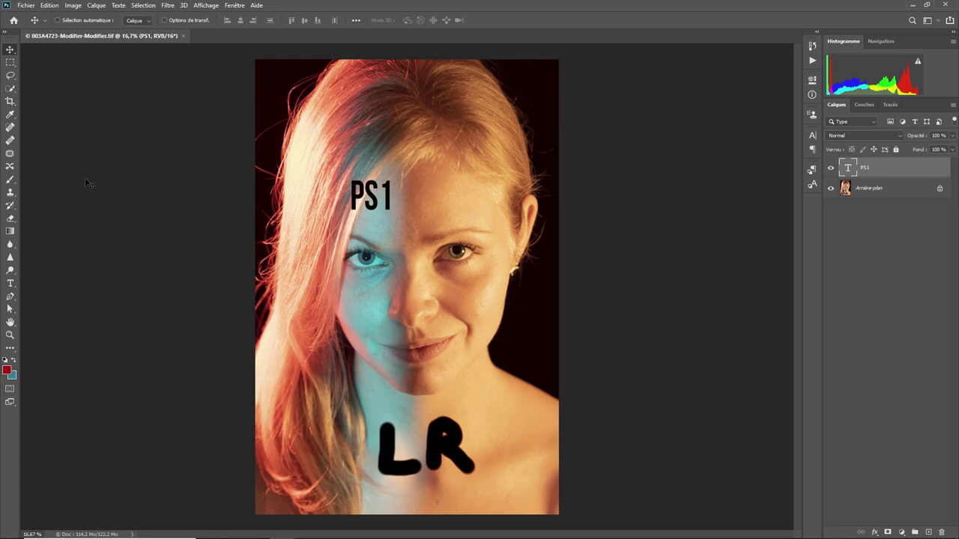
# Step: Add a PS2 text label right of PS1, then save and close the photo
pyautogui.click(10, 284)
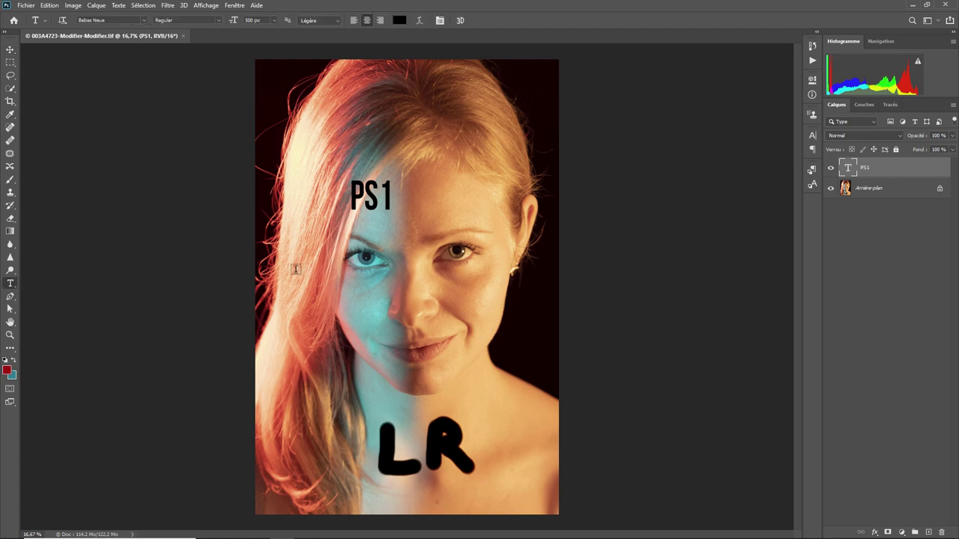
pyautogui.click(450, 198)
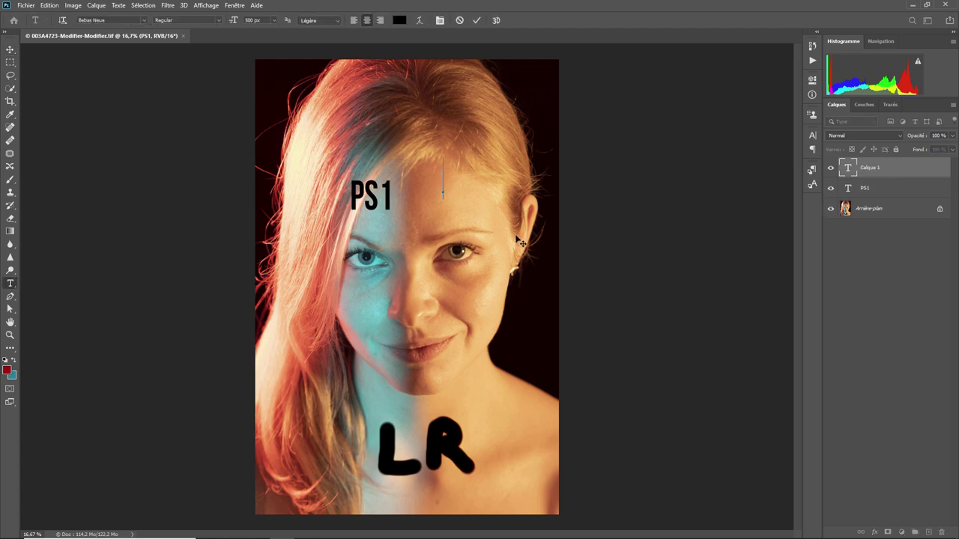
pyautogui.write('PS2')
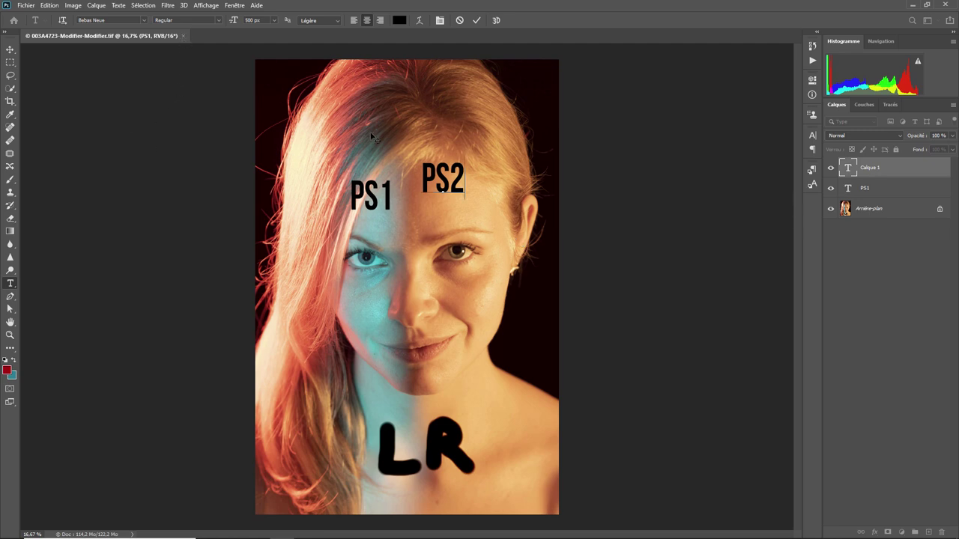
pyautogui.click(183, 46)
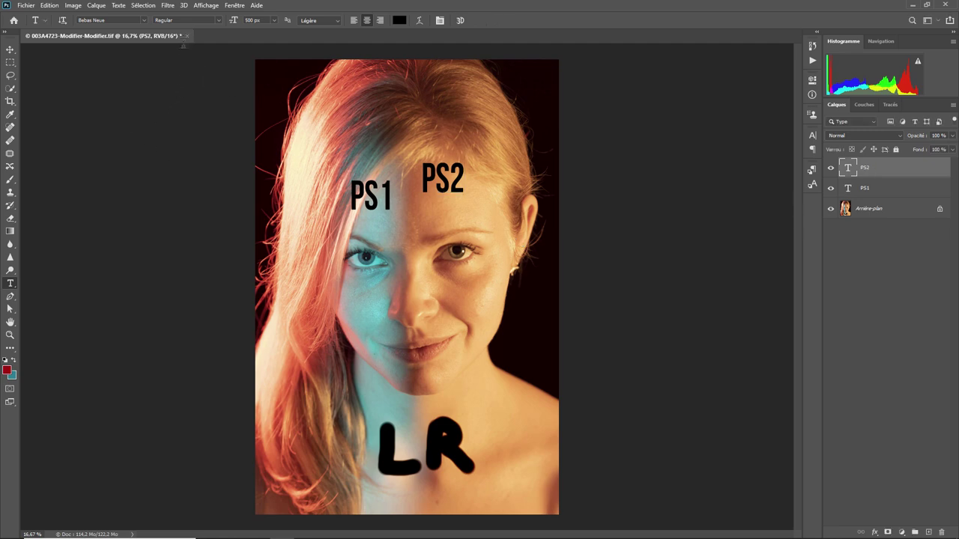
pyautogui.click(187, 36)
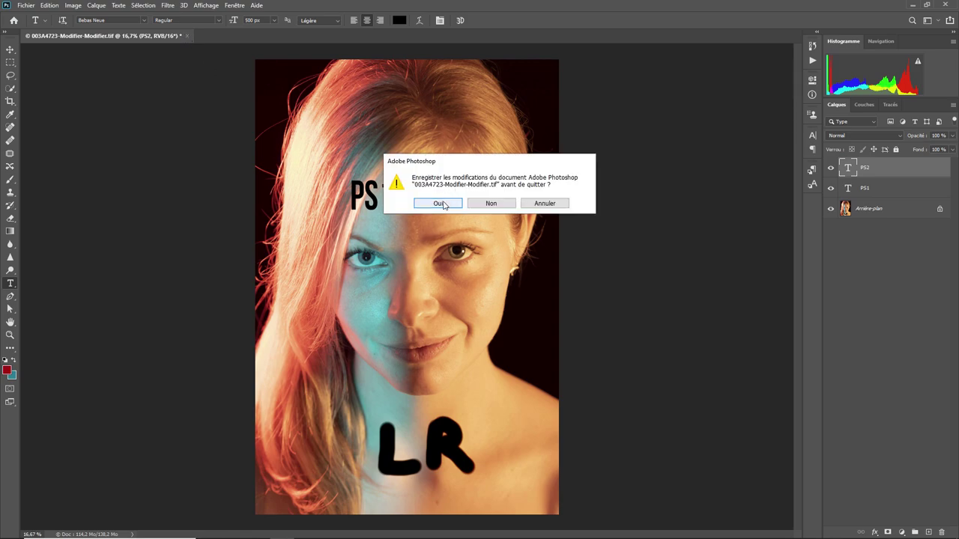
pyautogui.click(440, 203)
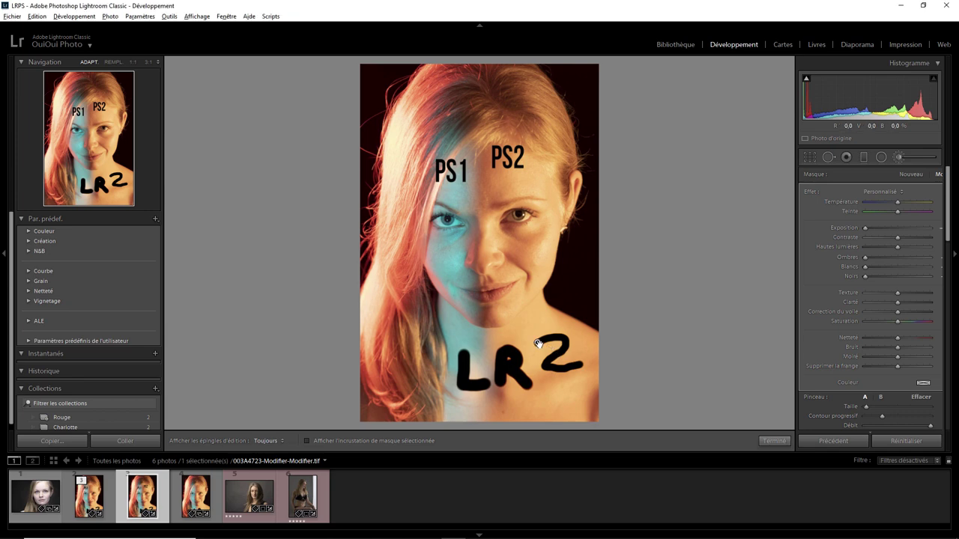
# Step: Delete the Adjustment Brush pin holding the painted 2, leaving a plain LR mark
pyautogui.moveTo(537, 343)
pyautogui.mouseDown()
pyautogui.moveTo(528, 287)
pyautogui.moveTo(513, 315)
pyautogui.moveTo(542, 339)
pyautogui.moveTo(536, 345)
pyautogui.mouseUp()
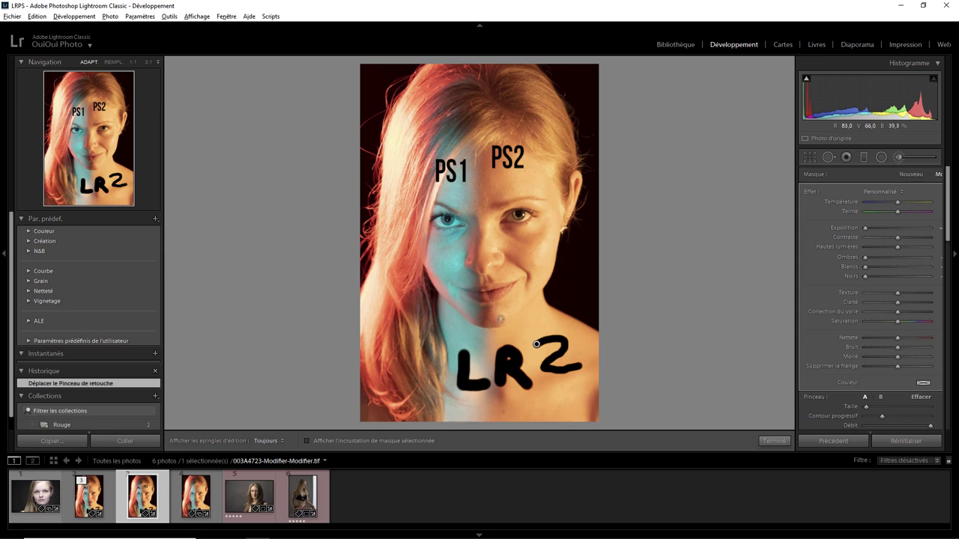
pyautogui.click(537, 344)
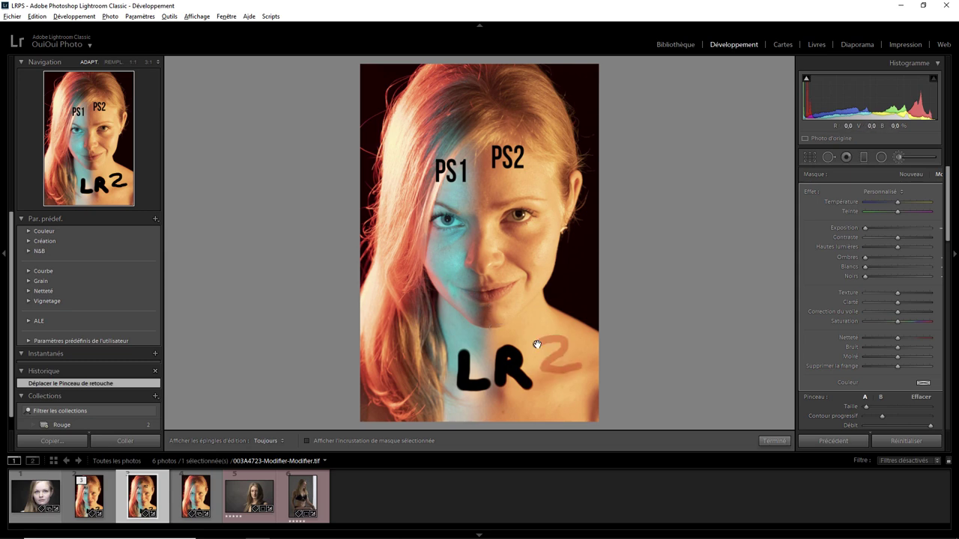
pyautogui.moveTo(537, 344); pyautogui.dragTo(536, 348)
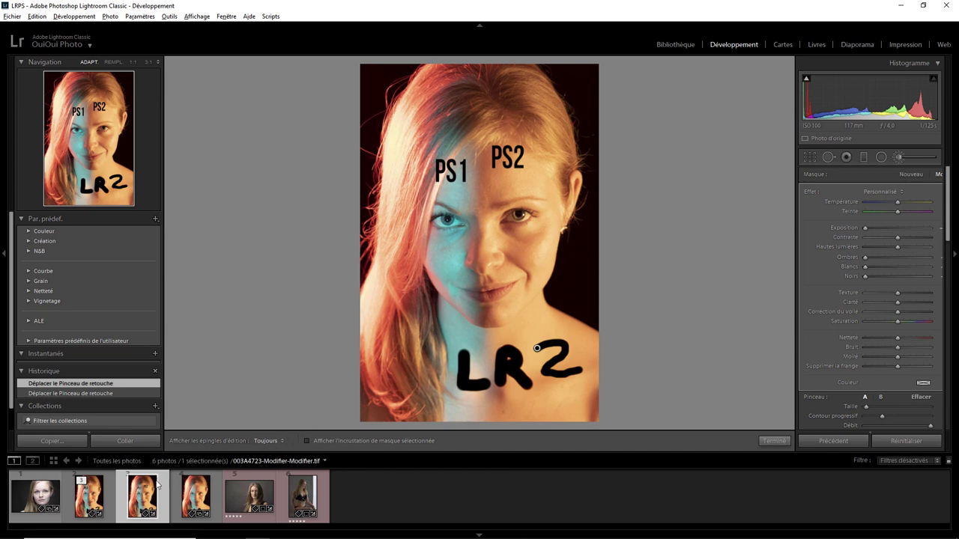
pyautogui.press('Delete')
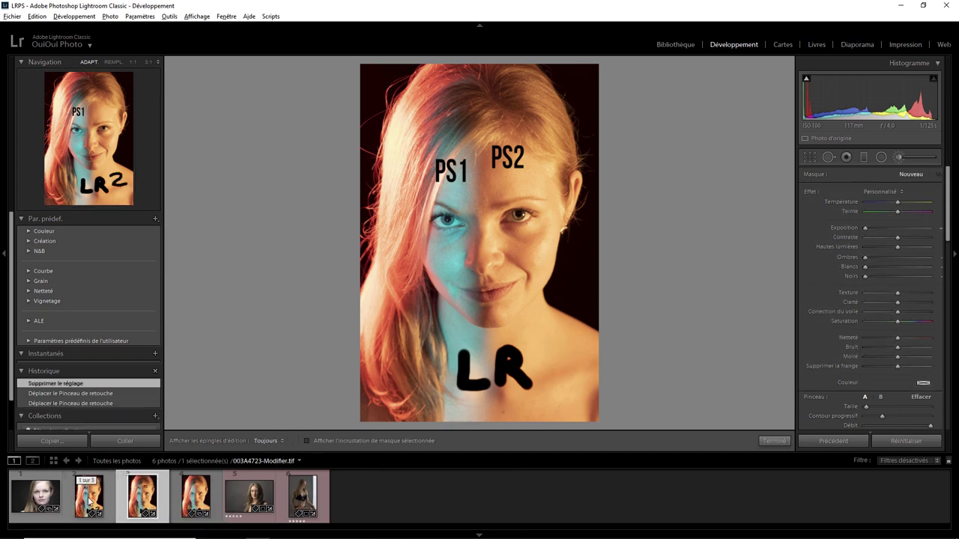
# Step: Delete the PS1 PS2 LR copy from disk and reselect the PS1/LR2 photo
pyautogui.click(90, 499)
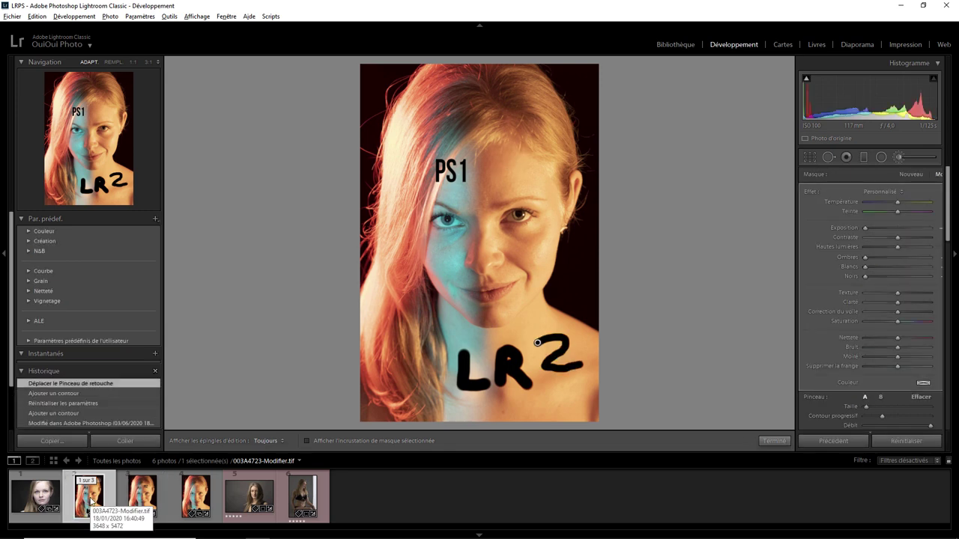
pyautogui.click(142, 503)
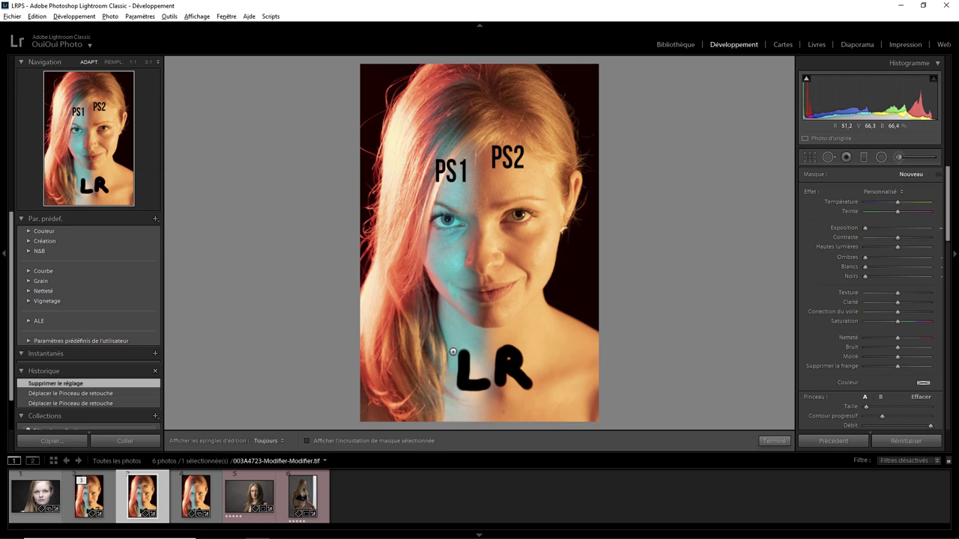
pyautogui.press('Delete')
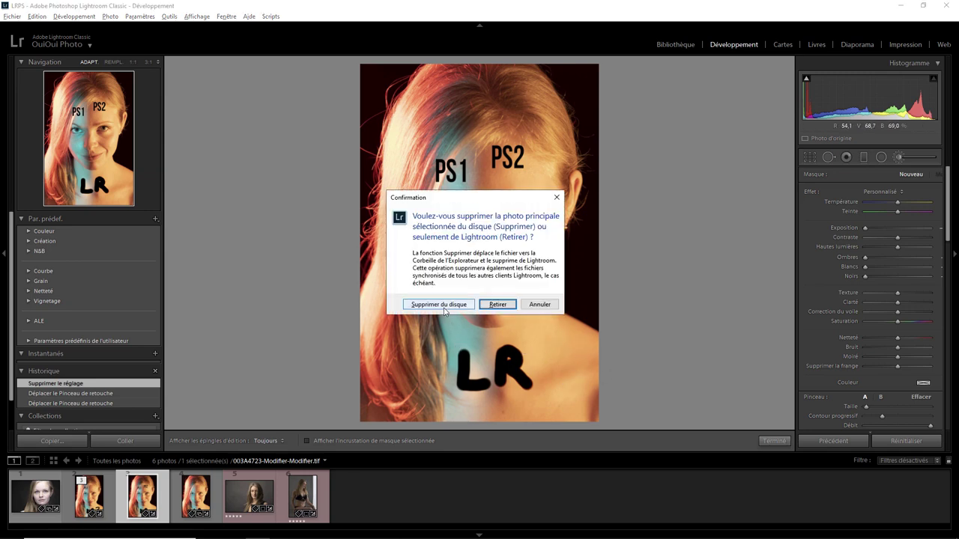
pyautogui.click(443, 307)
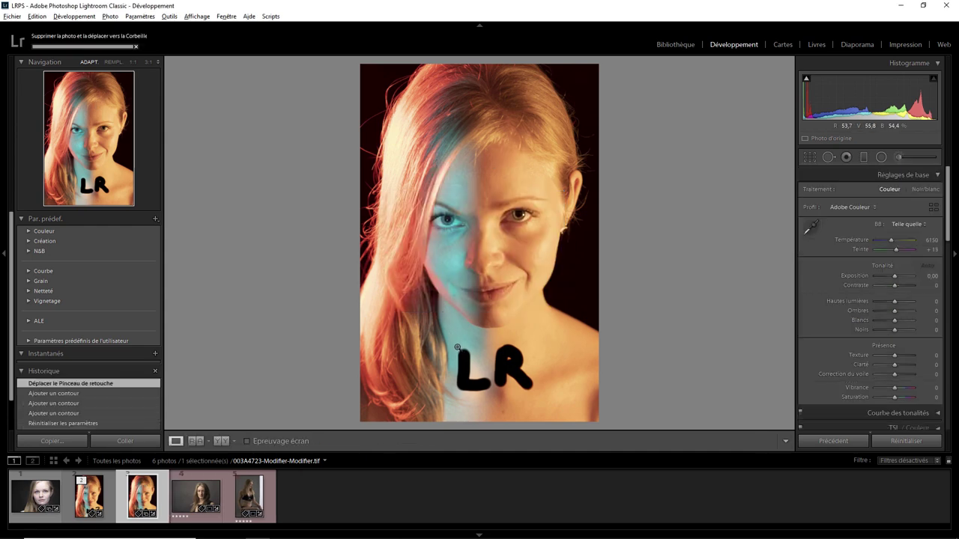
pyautogui.click(87, 496)
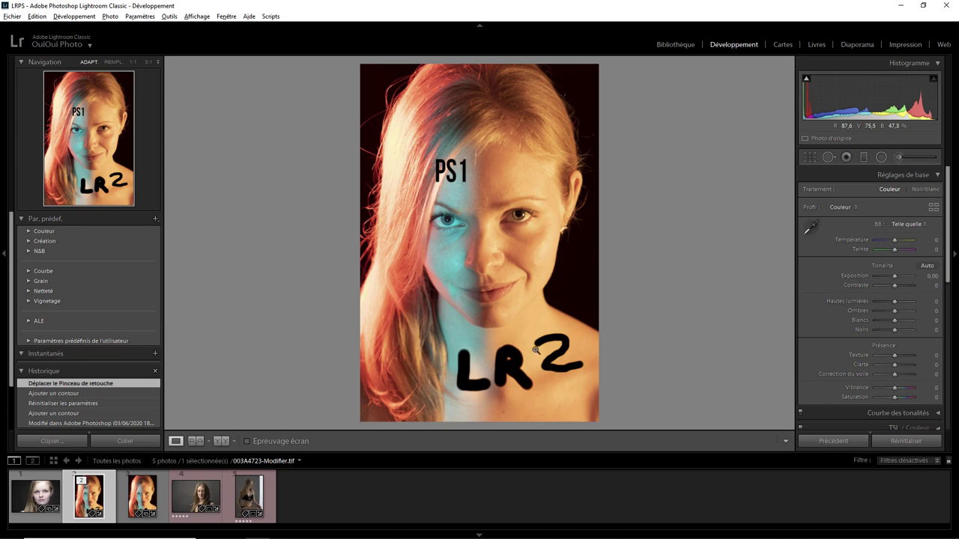
# Step: Send 003A4723-Modifier.tif to Photoshop 2020 with Modifier l'original, without making a copy
pyautogui.rightClick(474, 208)
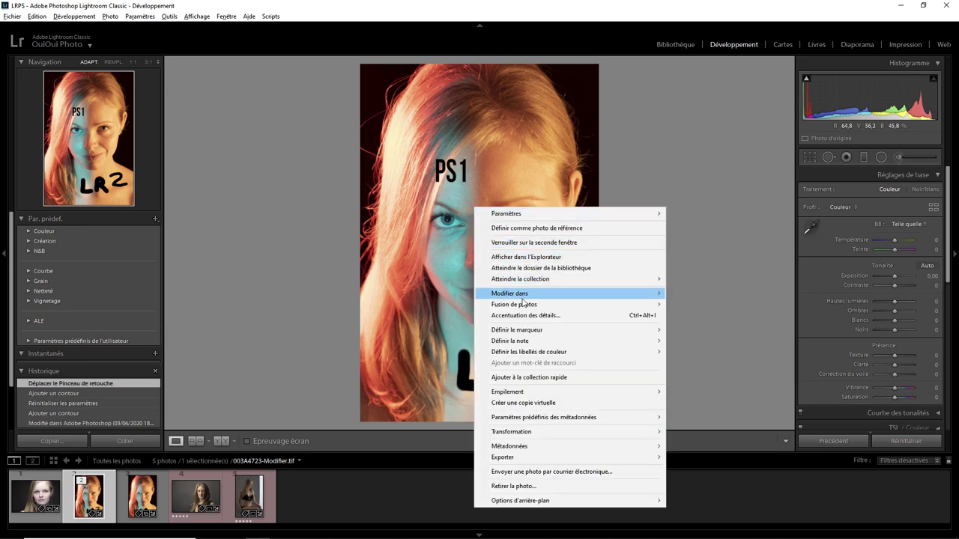
pyautogui.moveTo(525, 294)
pyautogui.click(705, 296)
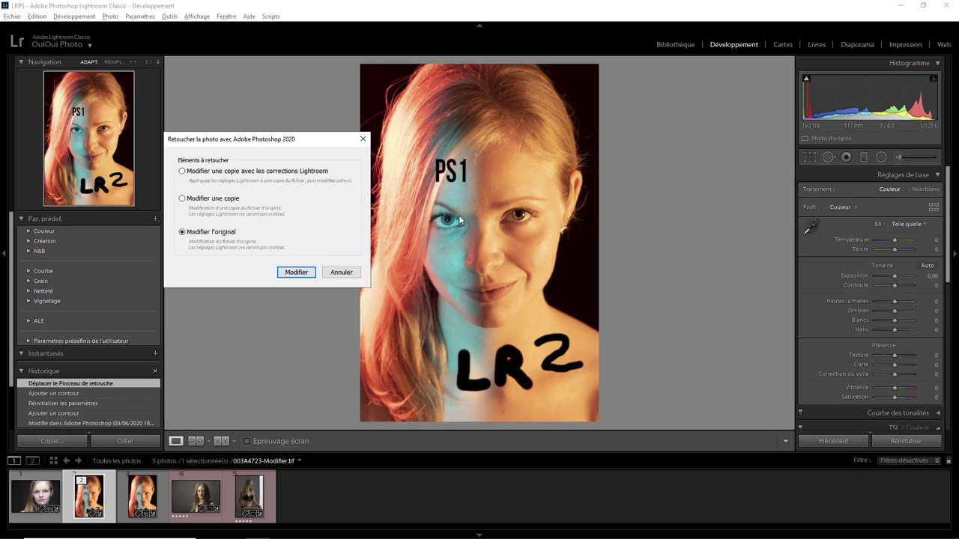
pyautogui.click(297, 273)
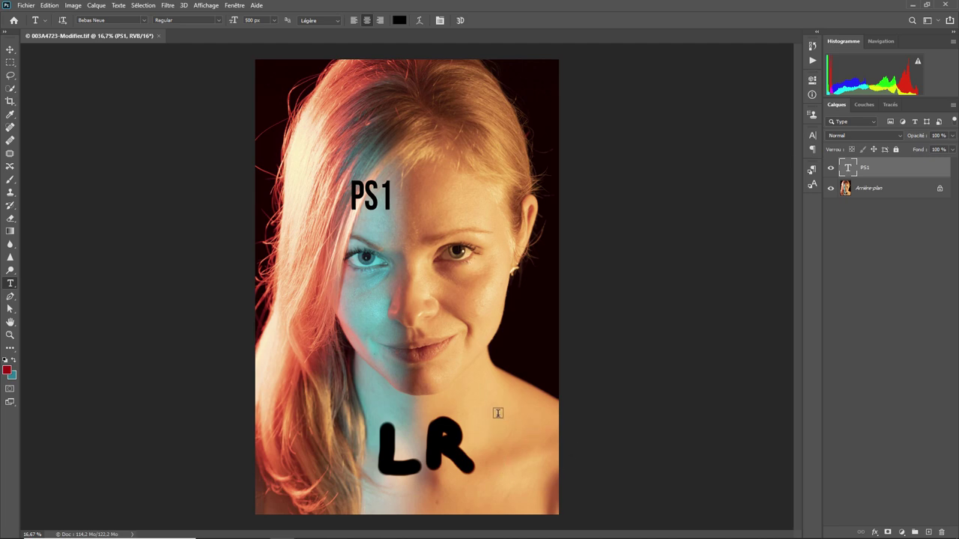
# Step: Type PS3 on the forehead beside PS1, then save and close the photo
pyautogui.click(436, 216)
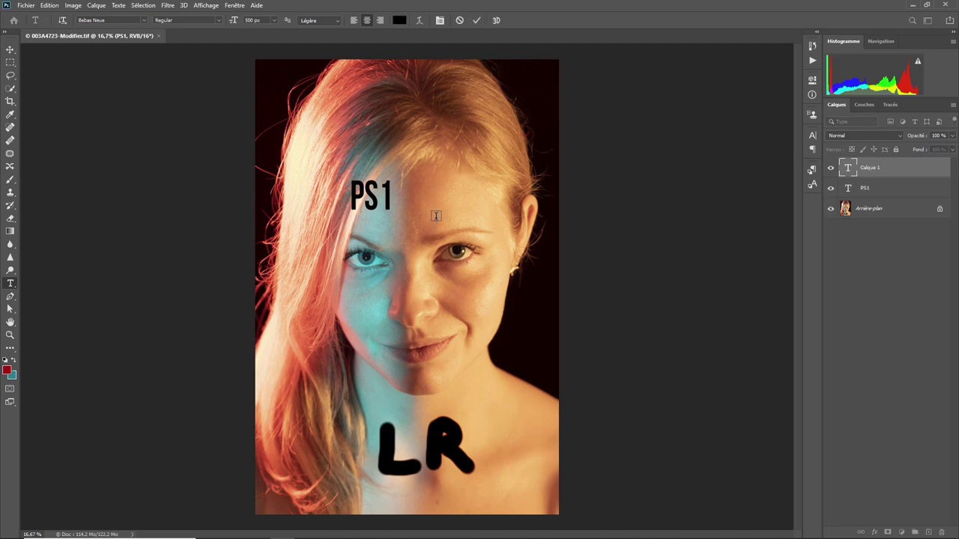
pyautogui.write('PS')
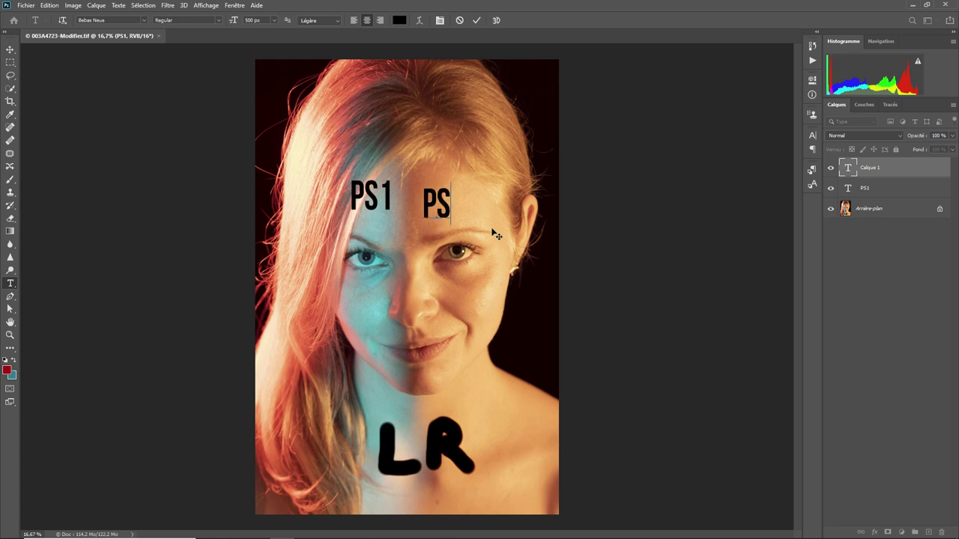
pyautogui.write('3')
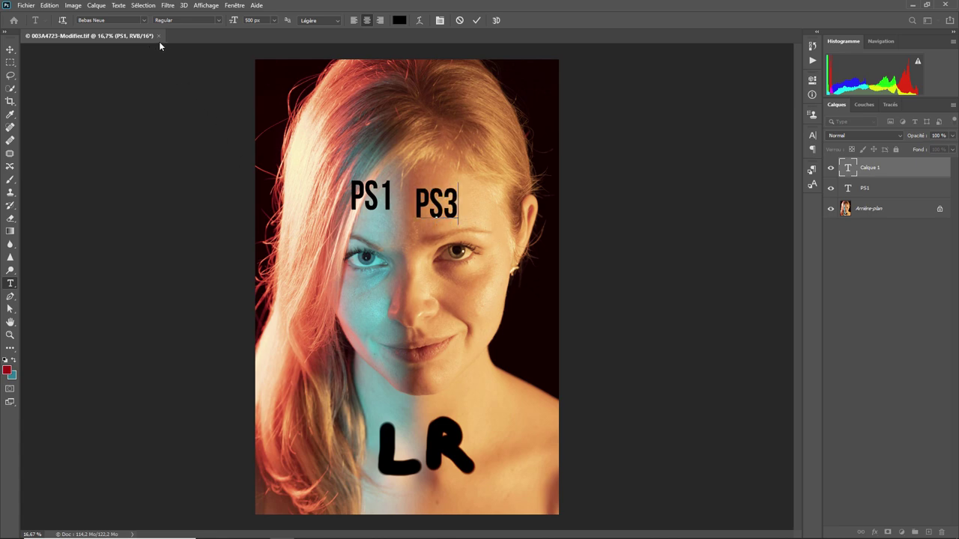
pyautogui.hotkey('ctrl', 'q')
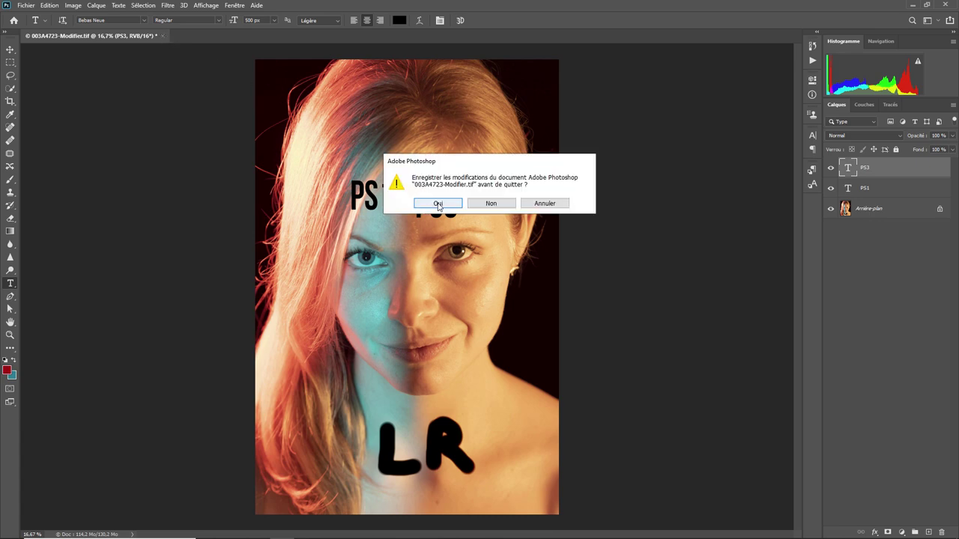
pyautogui.click(437, 203)
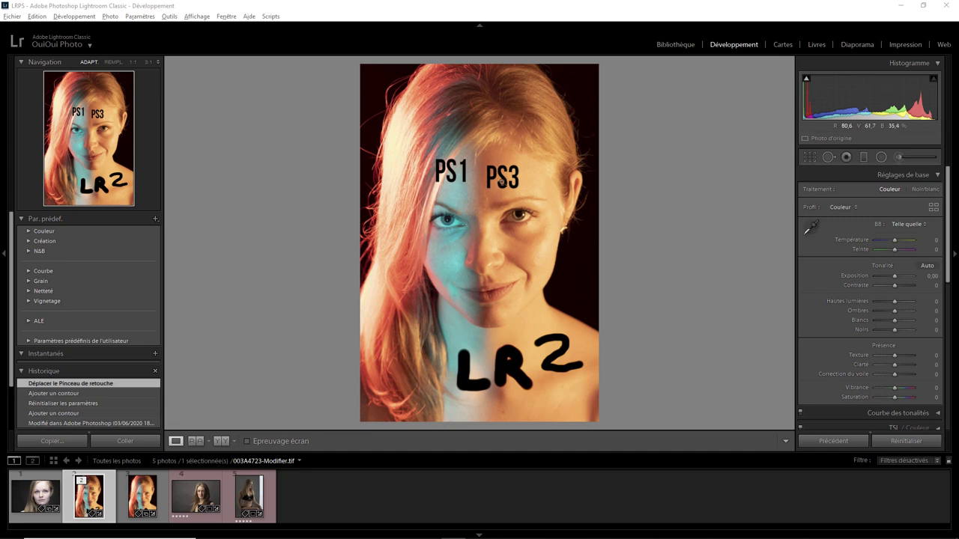
pyautogui.click(901, 153)
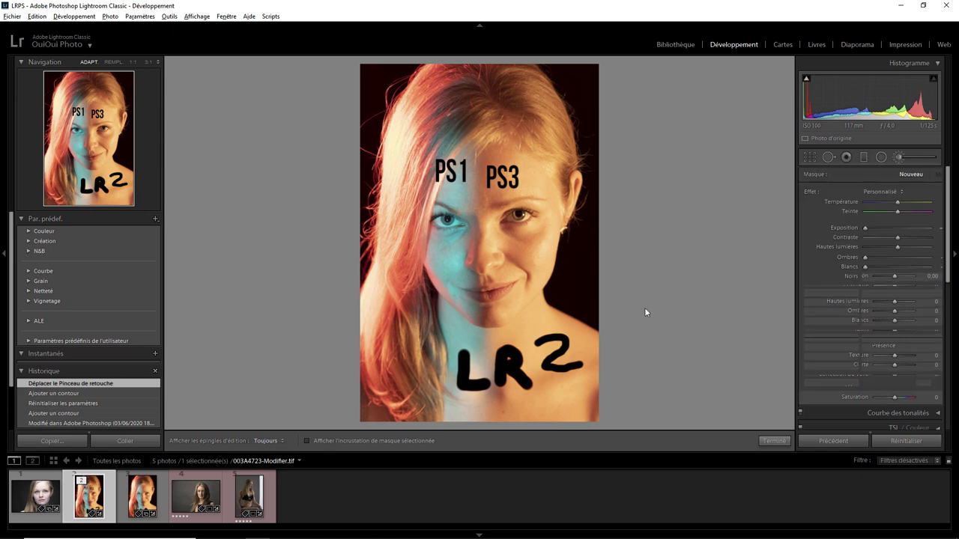
pyautogui.click(538, 342)
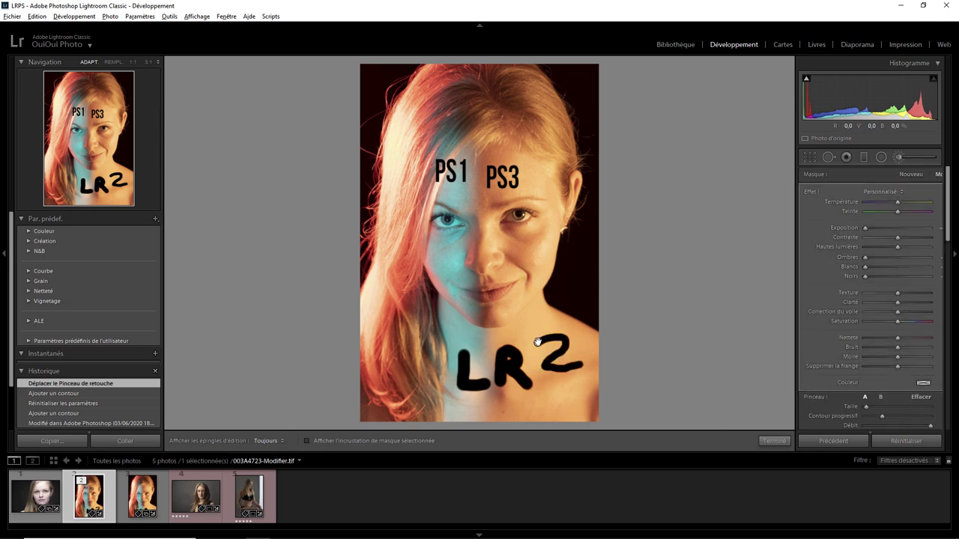
pyautogui.moveTo(538, 342)
pyautogui.mouseDown()
pyautogui.moveTo(549, 337)
pyautogui.moveTo(540, 346)
pyautogui.mouseUp()
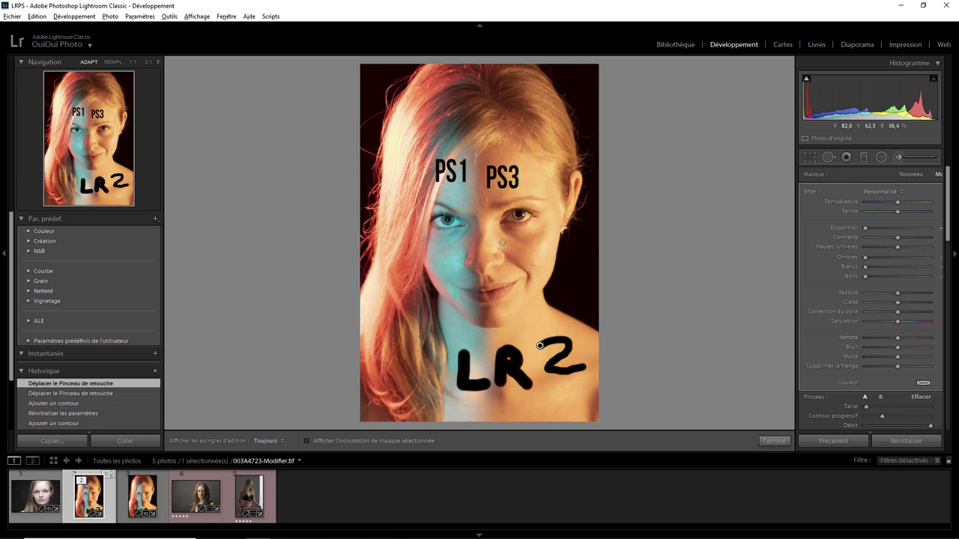
pyautogui.rightClick(501, 206)
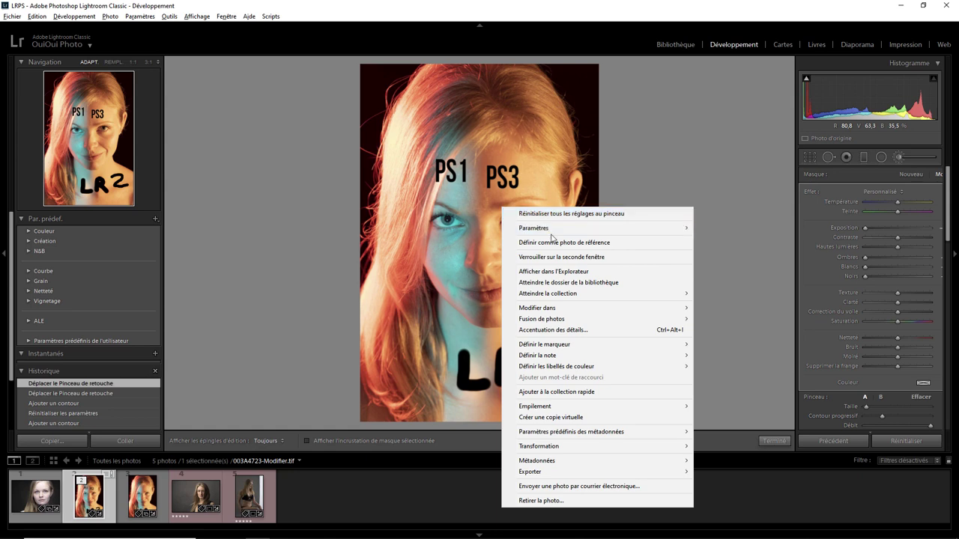
pyautogui.moveTo(569, 308)
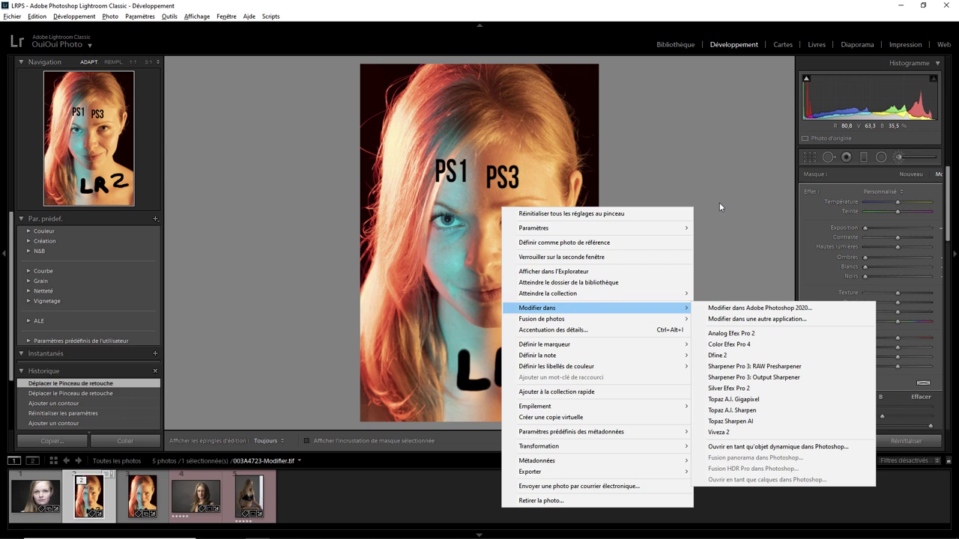
pyautogui.click(719, 203)
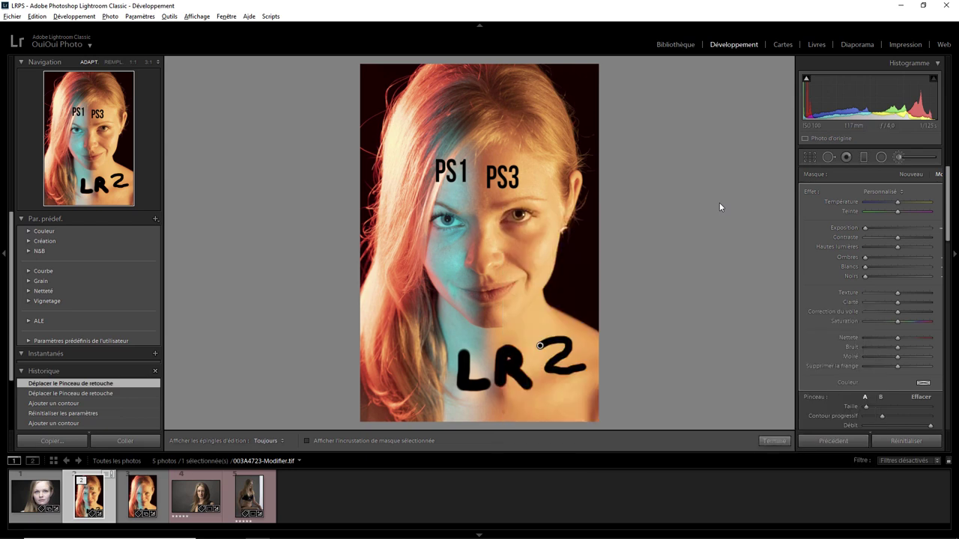